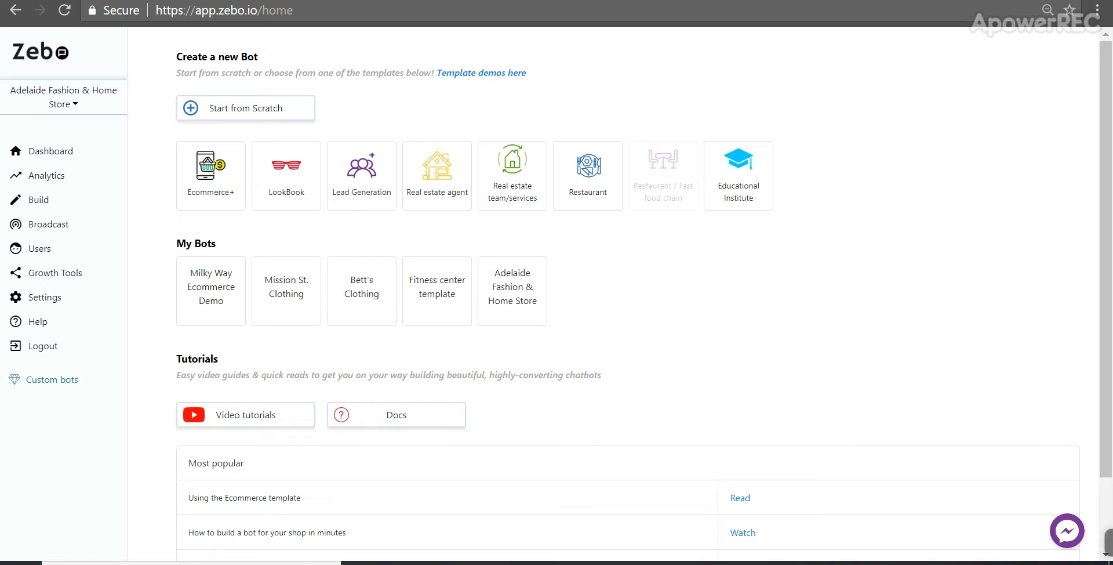
click(249, 9)
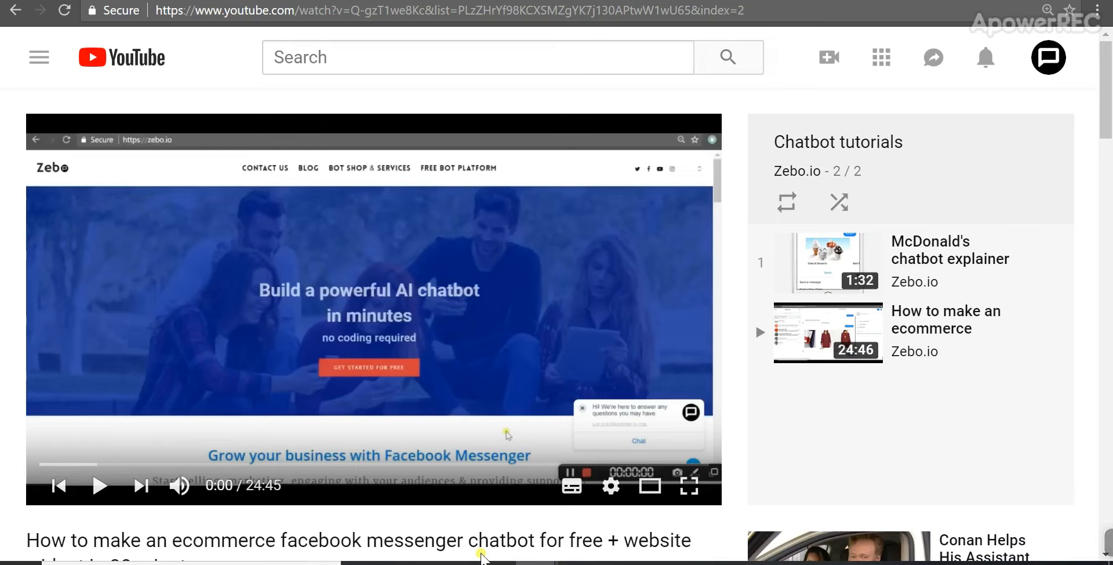
scroll(480, 555, down, 1)
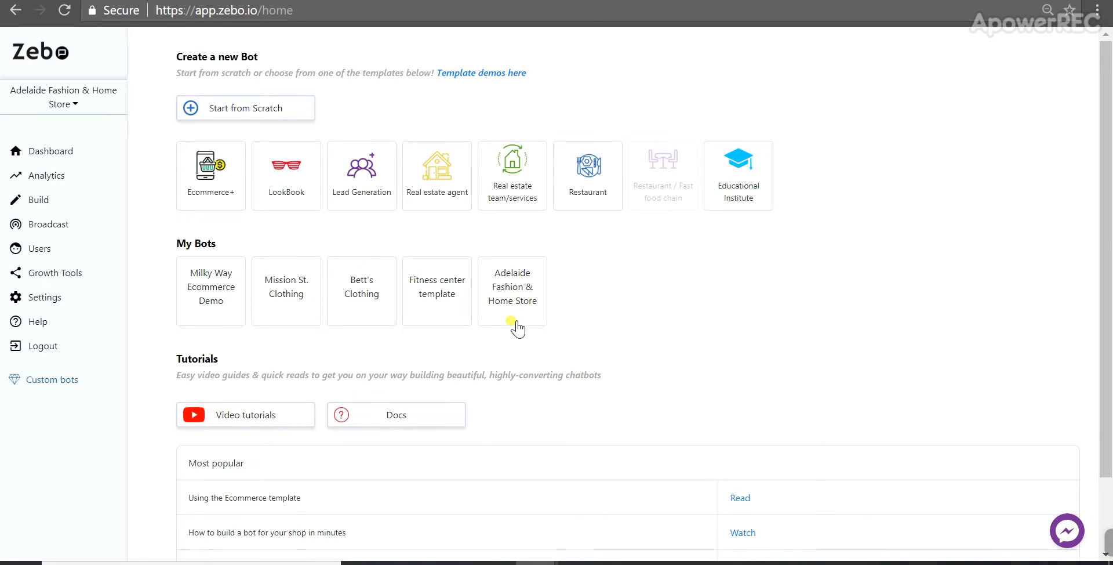
Step: Open the Adelaide Fashion & Home Store bot and save its greeting text
click(516, 300)
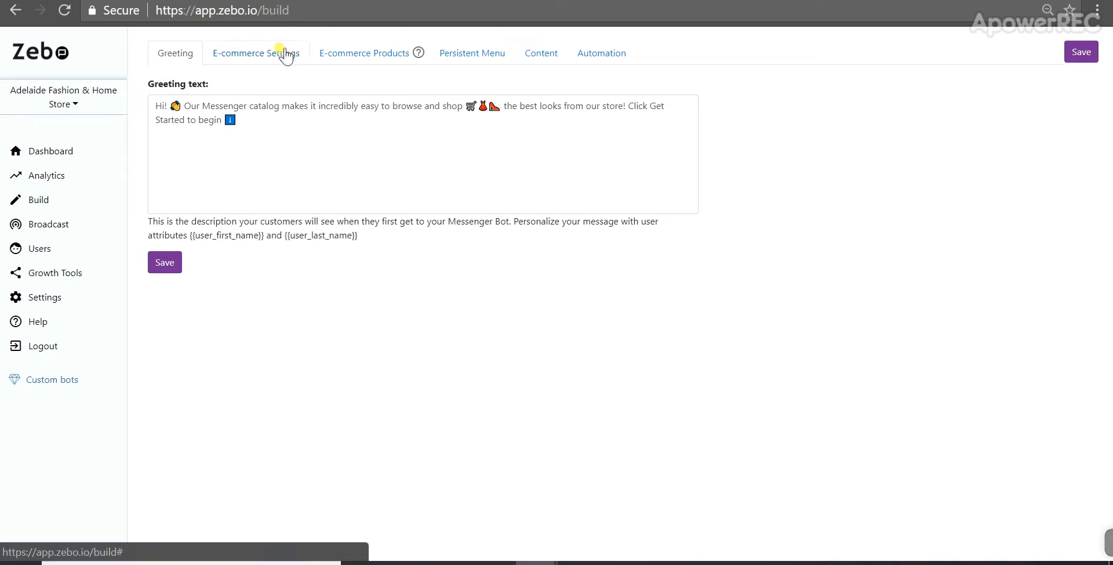
click(164, 262)
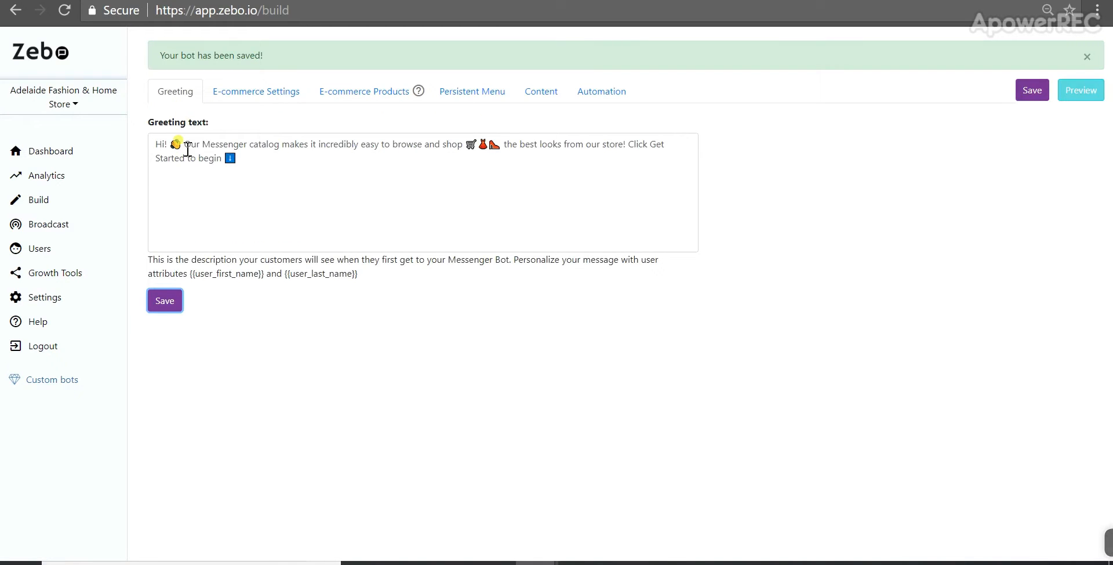
Step: Review the e-commerce settings: currency code, tax, shipping options, payment method, checkout fields and order alerts
click(273, 95)
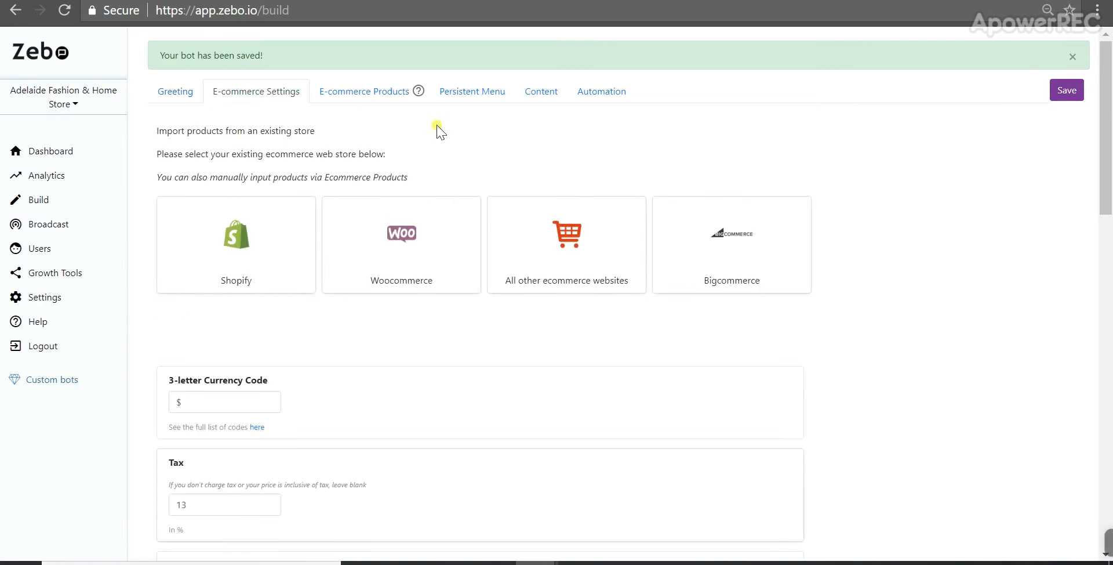
scroll(279, 313, down, 2)
scroll(243, 335, down, 3)
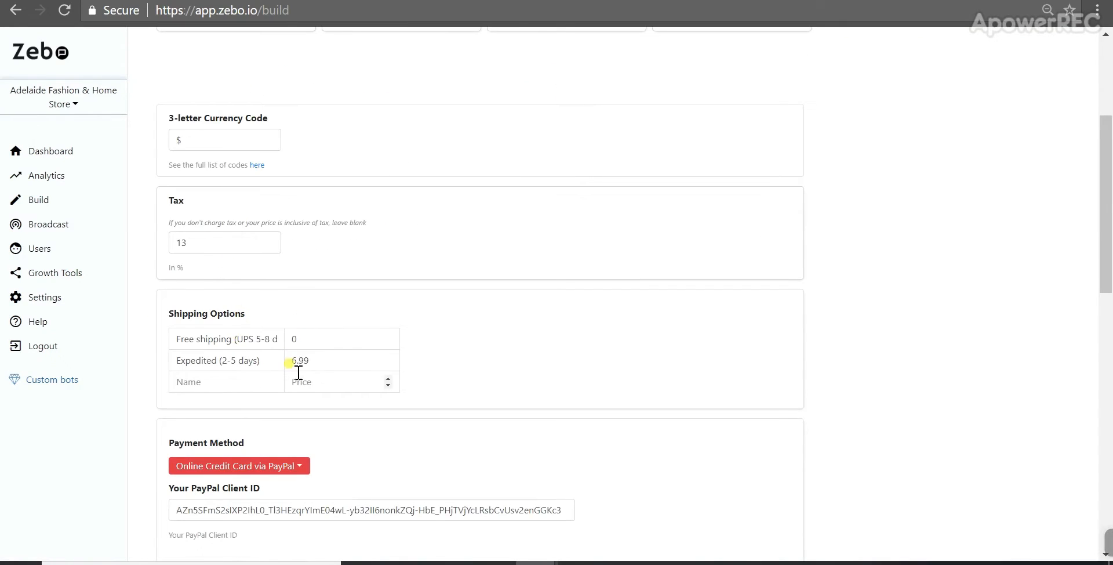
scroll(298, 368, down, 1)
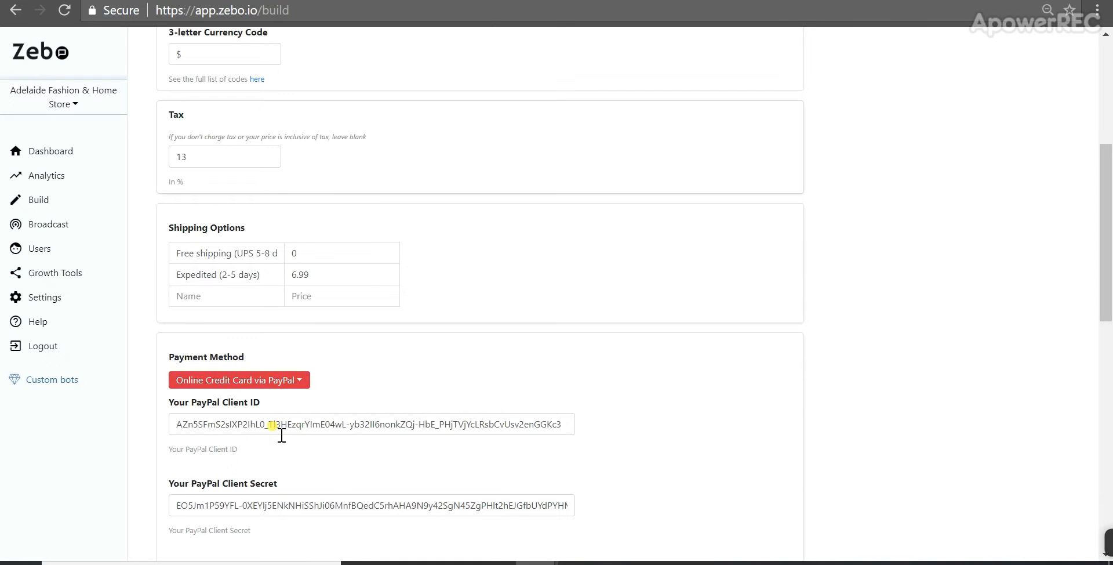
scroll(366, 365, down, 3)
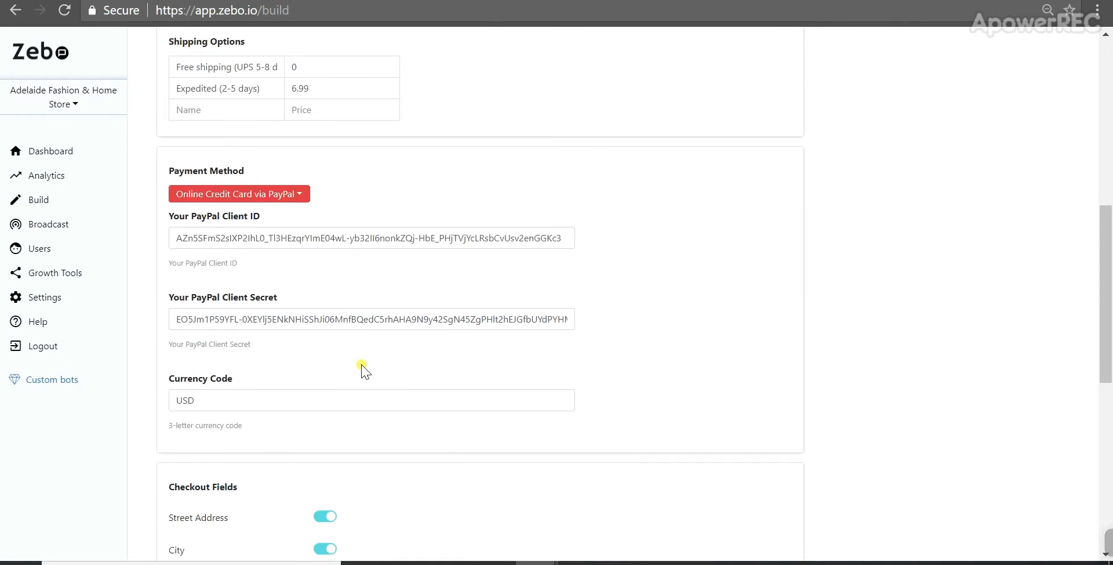
scroll(344, 457, down, 8)
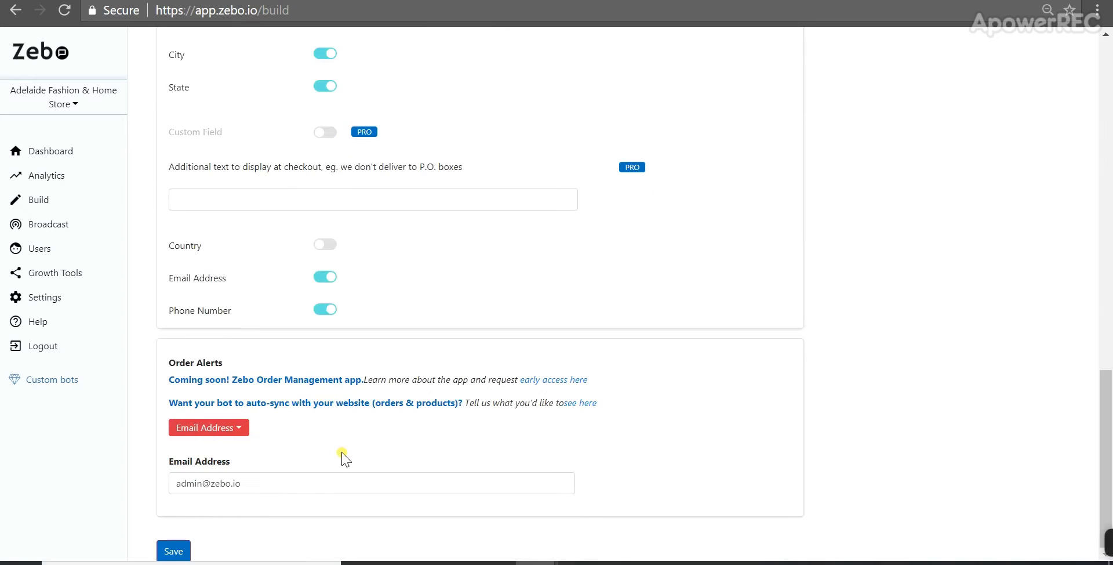
scroll(246, 469, up, 9)
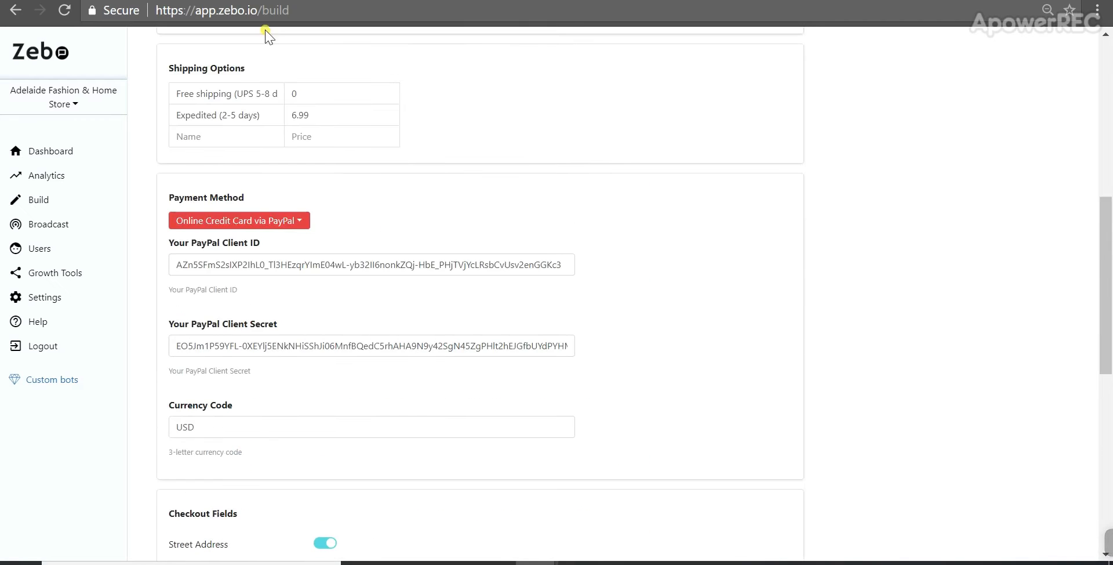
scroll(341, 231, up, 7)
Step: Browse the E-commerce Products, Persistent Menu, Content and Automation sections of the bot builder
click(371, 53)
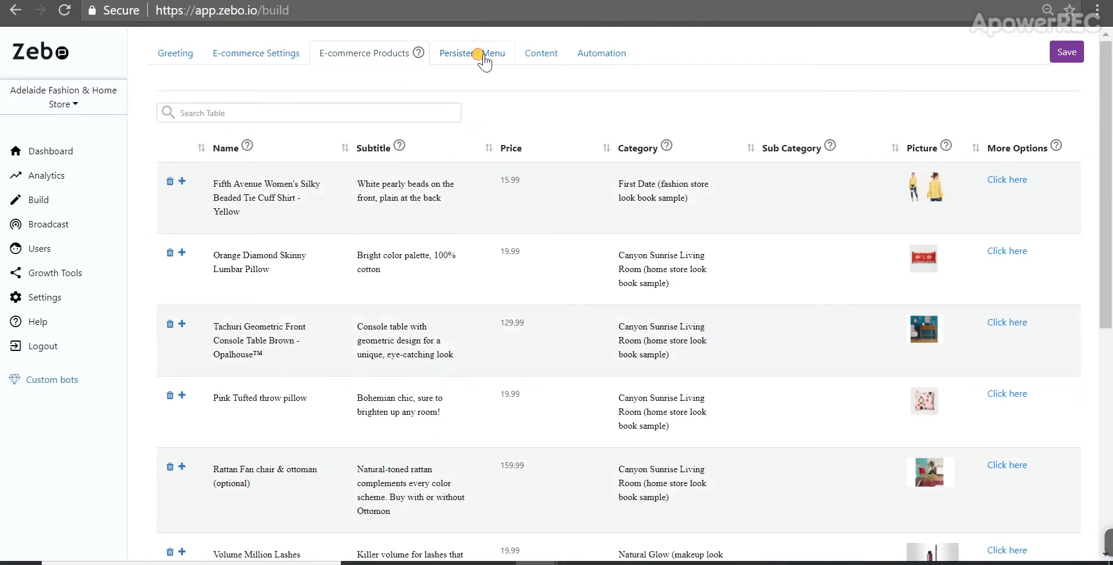
click(473, 54)
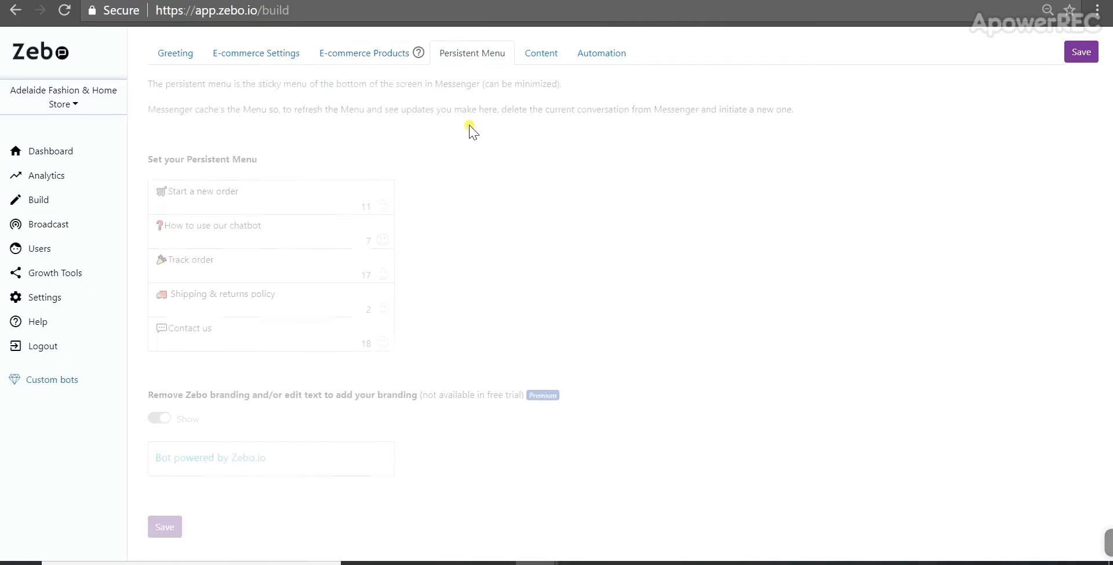
click(539, 53)
click(598, 54)
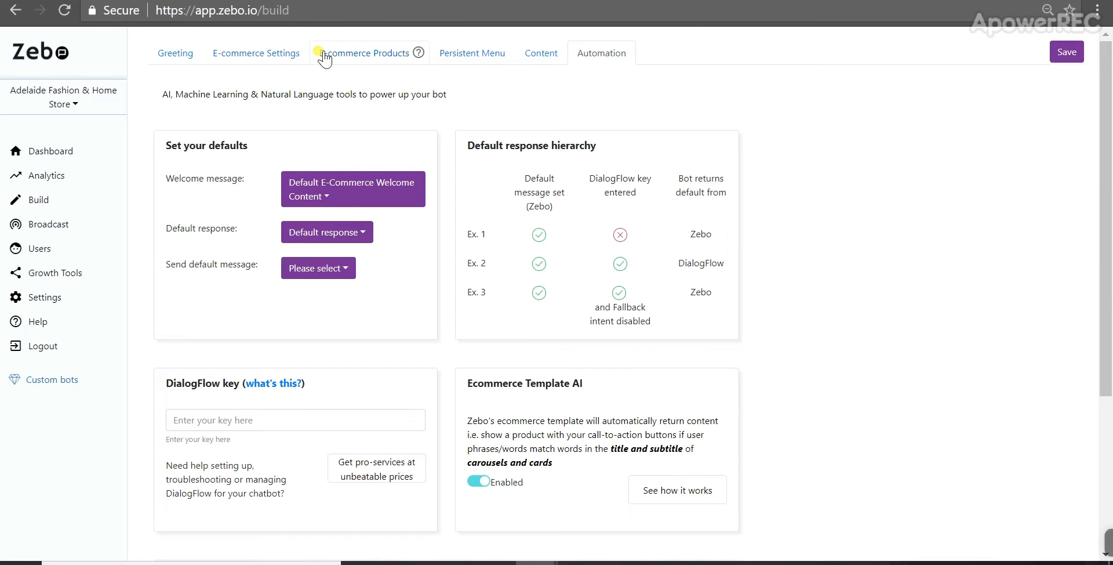
Step: Return to the e-commerce settings and set the payment method to Cash on Delivery
click(283, 60)
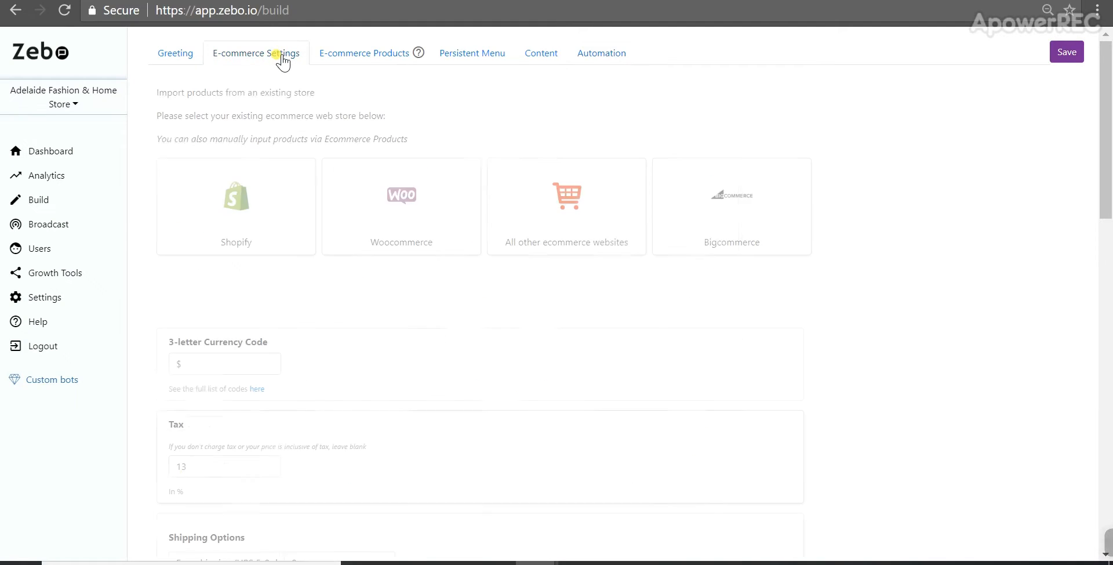
scroll(352, 162, down, 6)
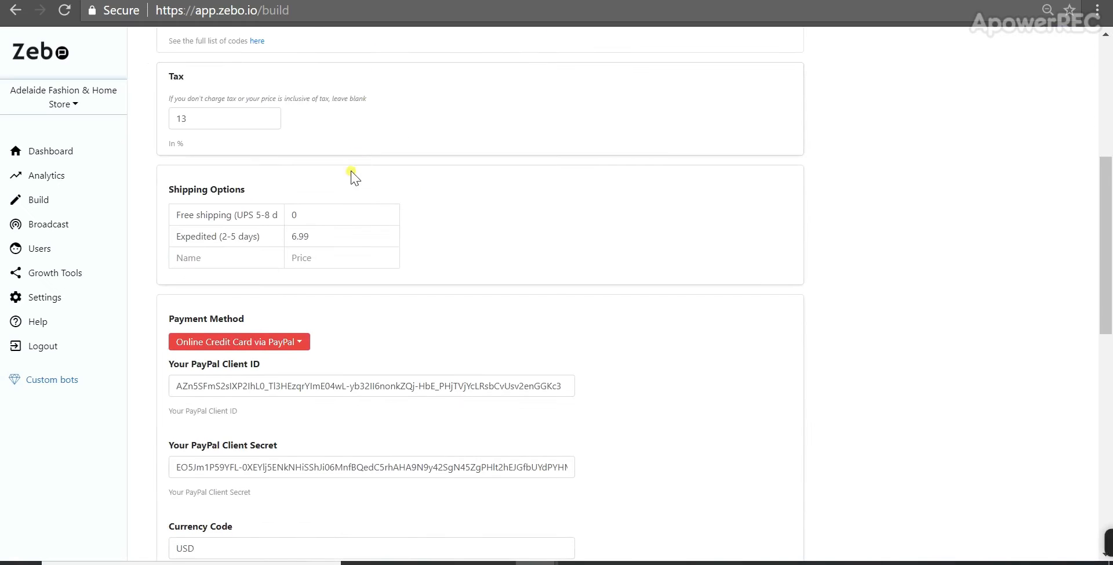
click(265, 344)
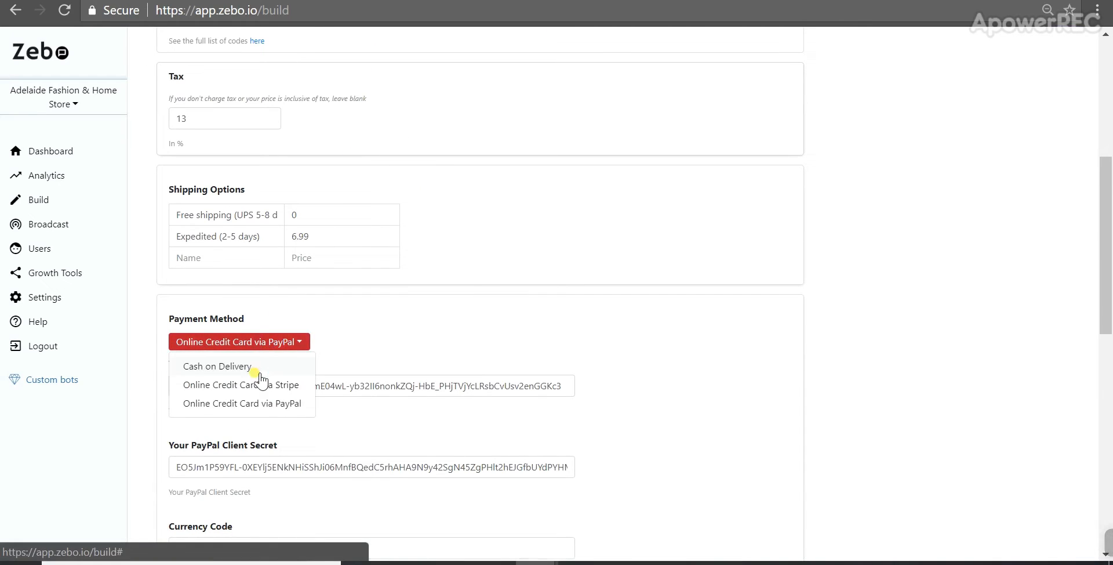
click(259, 372)
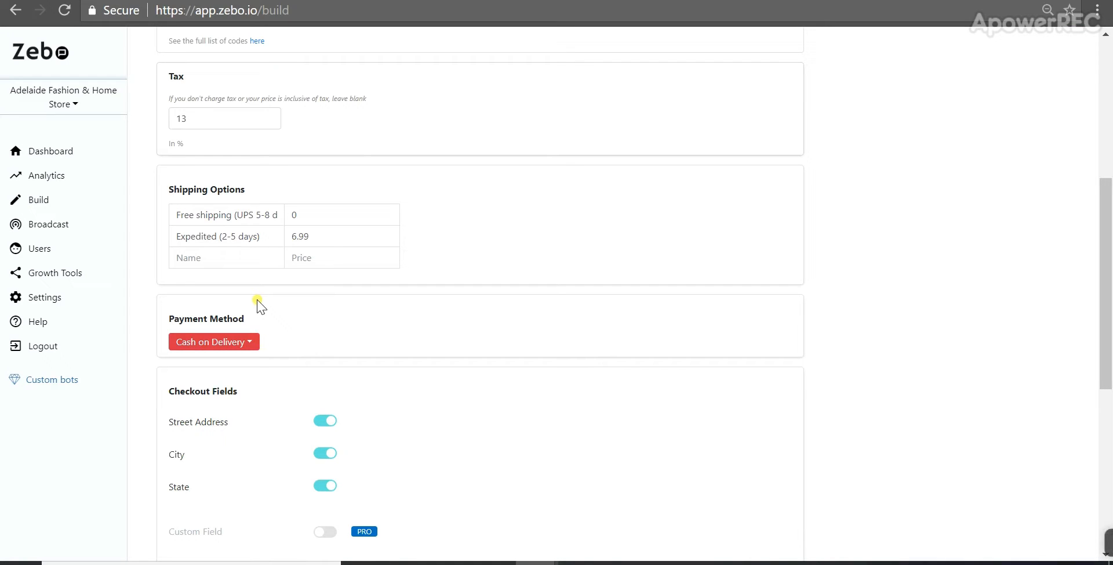
Step: Switch the order alerts method to Zapier (Webhook) and save the e-commerce settings
scroll(259, 305, down, 2)
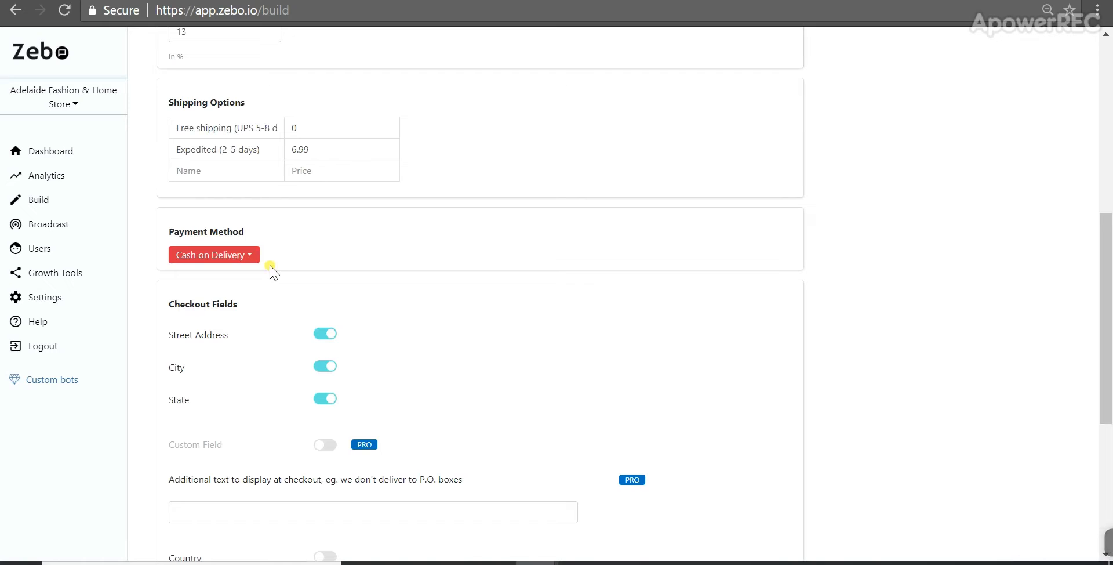
scroll(269, 276, down, 5)
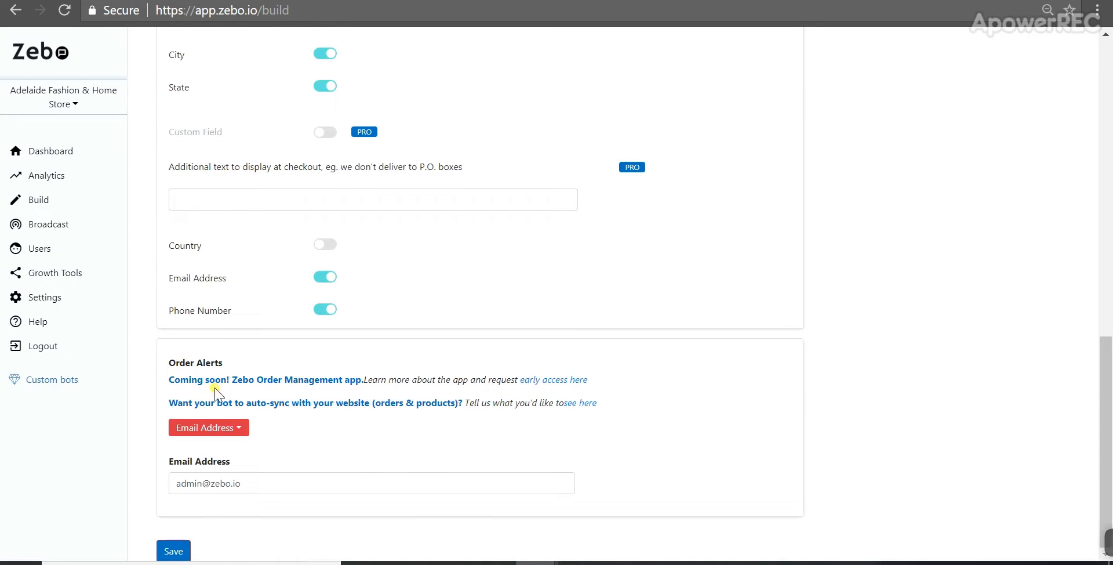
click(221, 429)
click(231, 469)
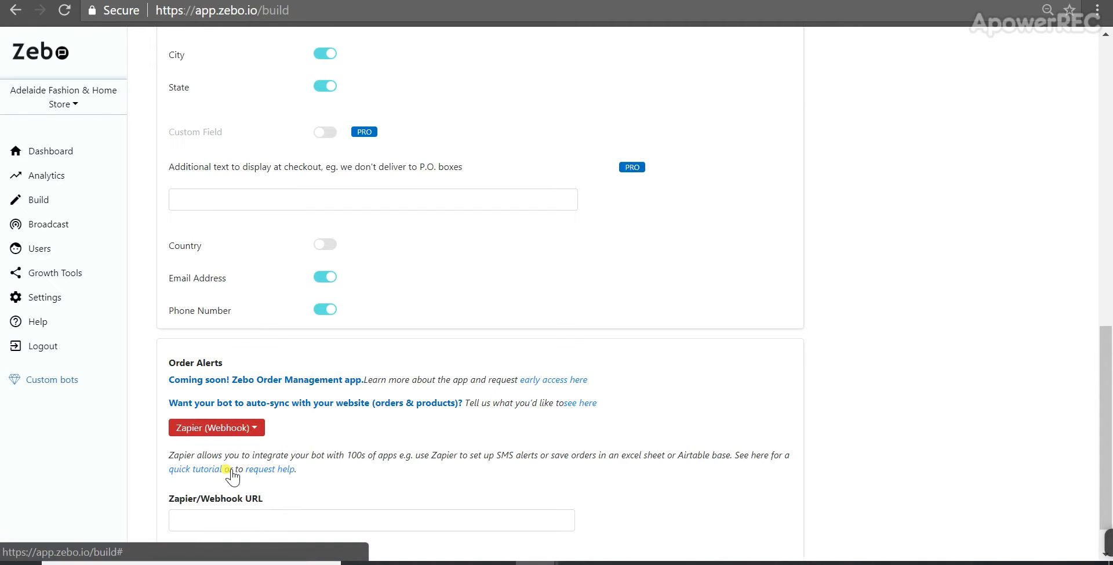
scroll(220, 464, down, 1)
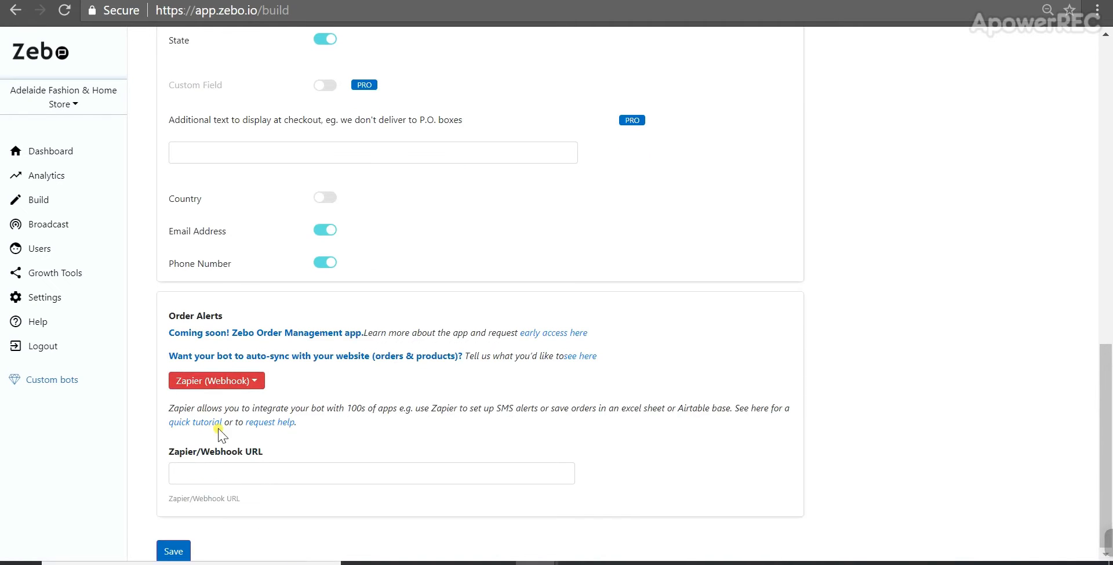
click(175, 552)
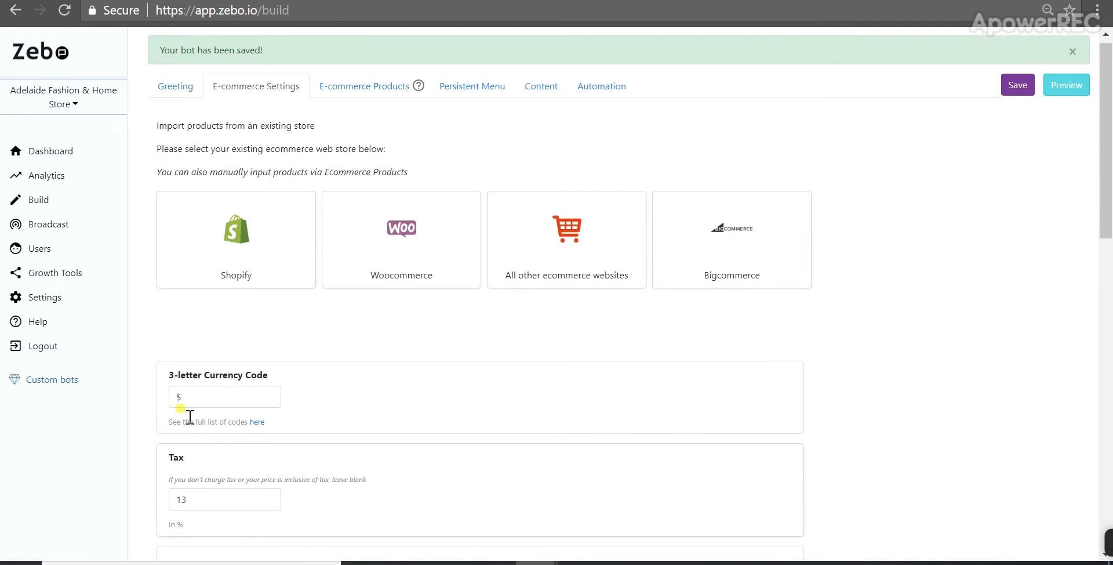
scroll(190, 417, down, 20)
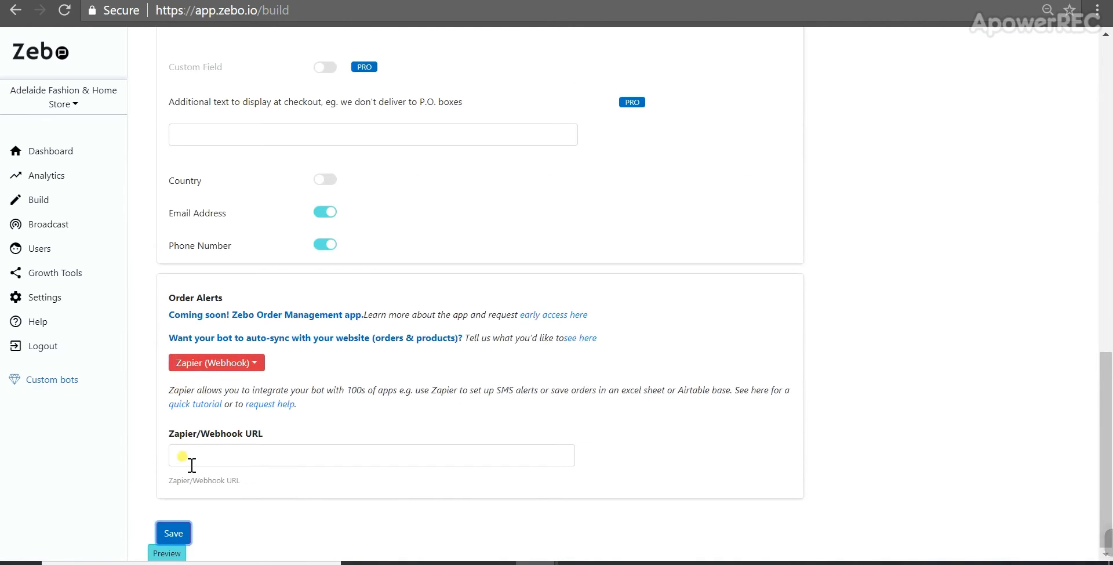
scroll(191, 470, up, 2)
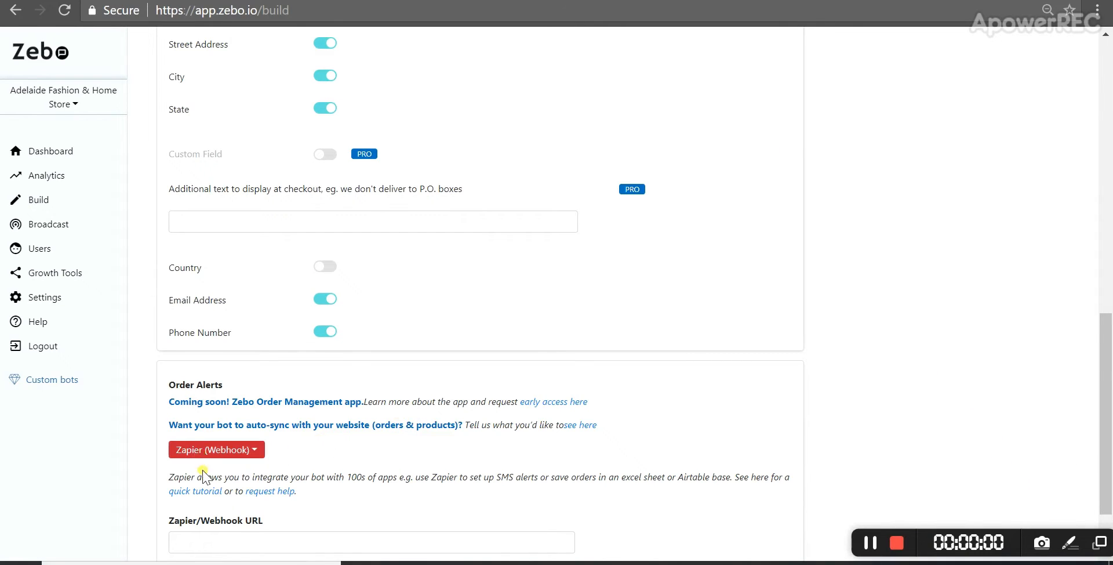
scroll(203, 476, down, 2)
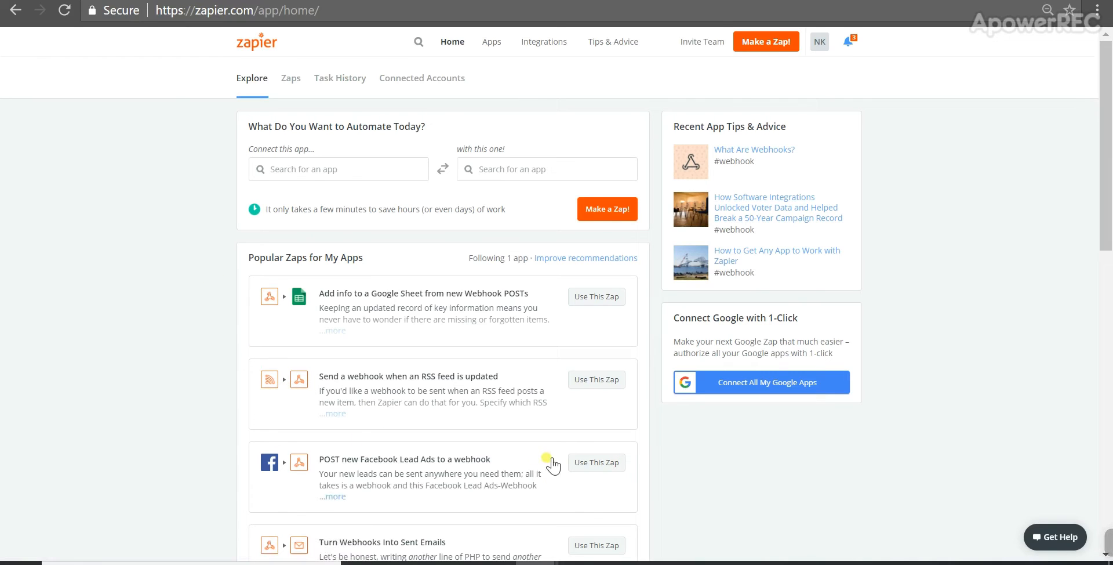
Step: Switch to Zapier, start a new Zap and choose Webhooks by Zapier as the trigger app
click(757, 51)
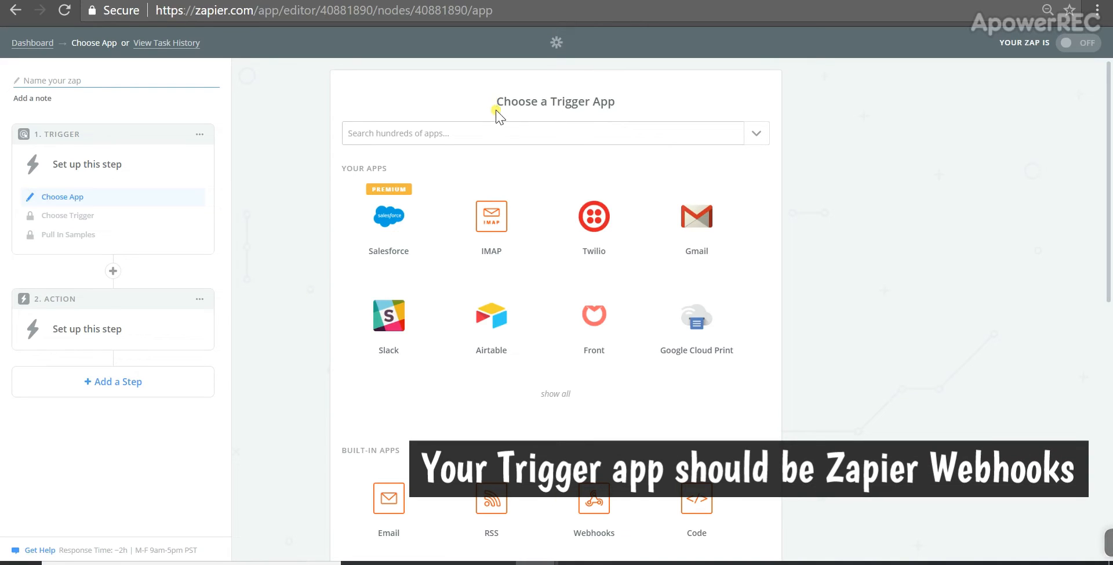
click(351, 133)
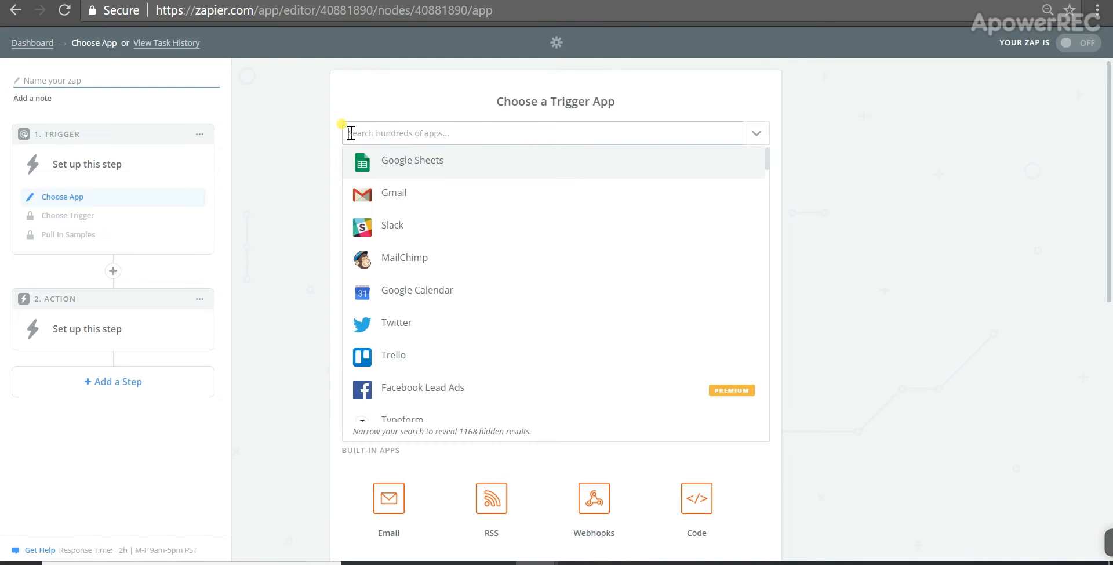
text(webhook)
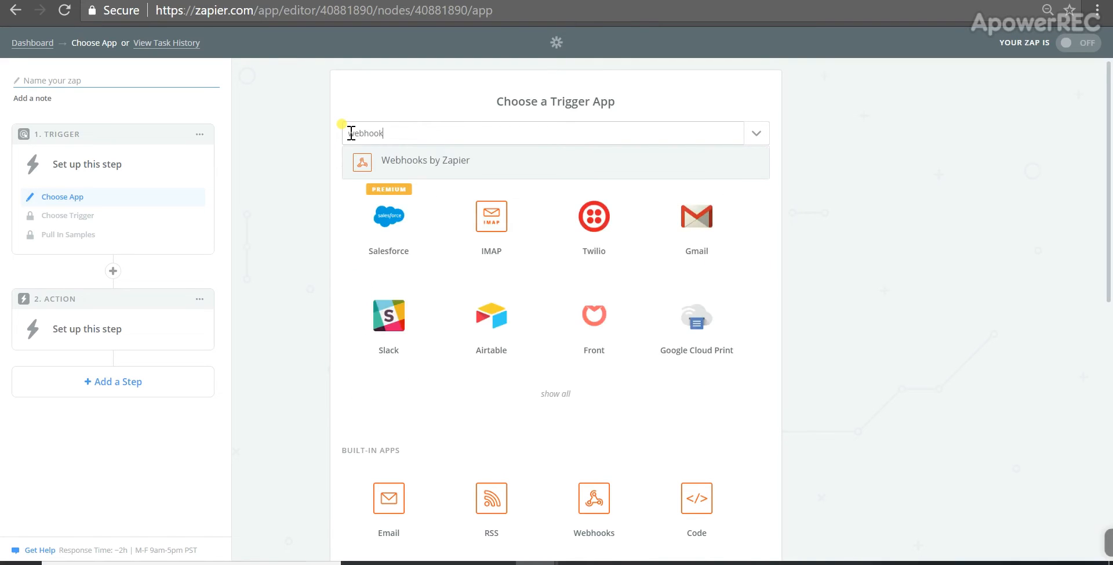
click(362, 165)
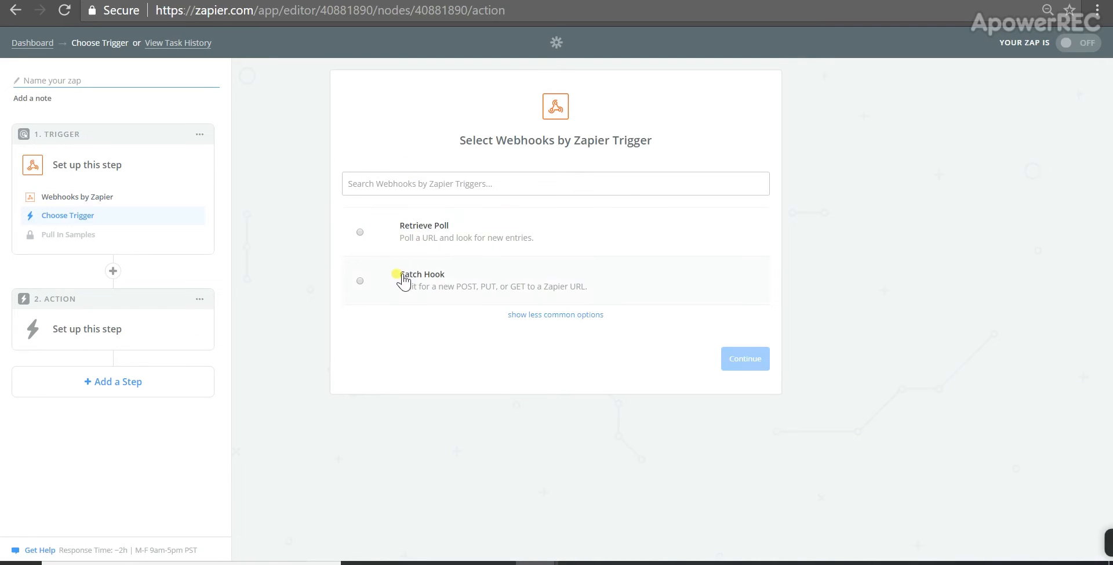
Step: Choose the Catch Hook trigger and continue through the setup options and samples intro to the webhook test screen
click(359, 284)
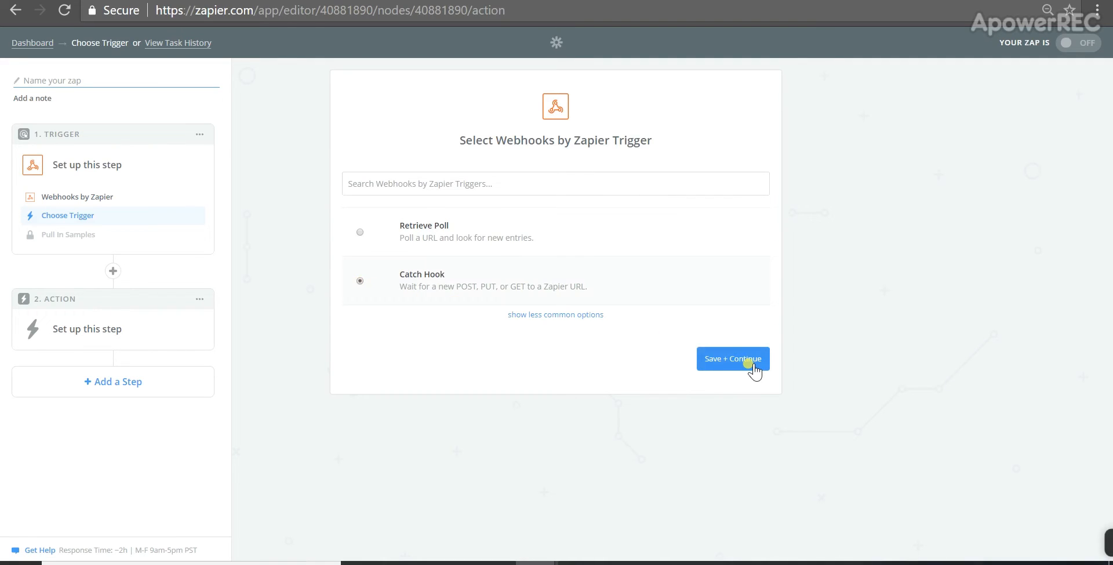
click(752, 364)
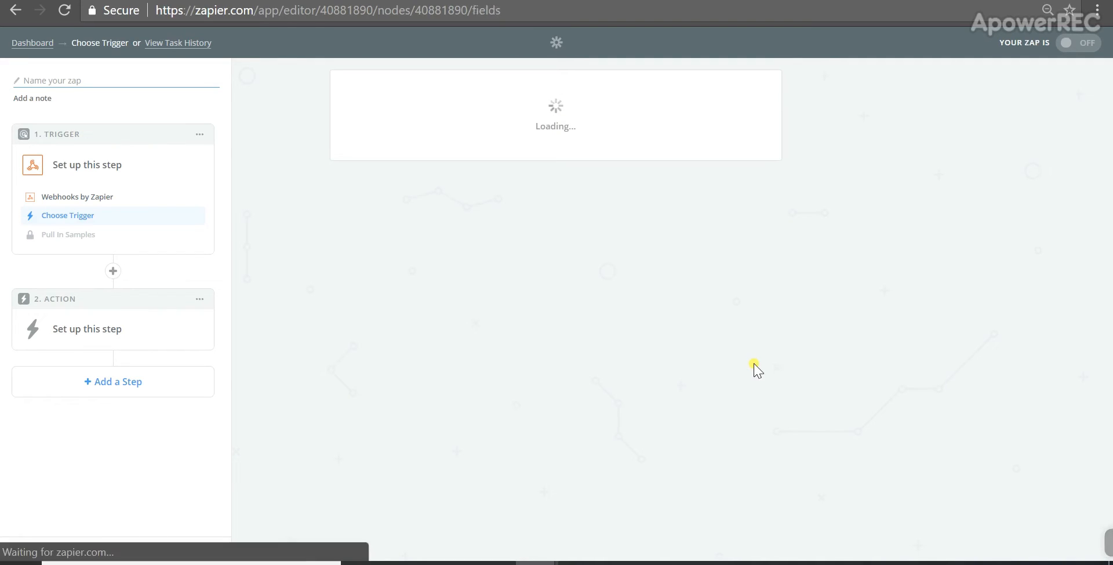
key(ctrl+plus)
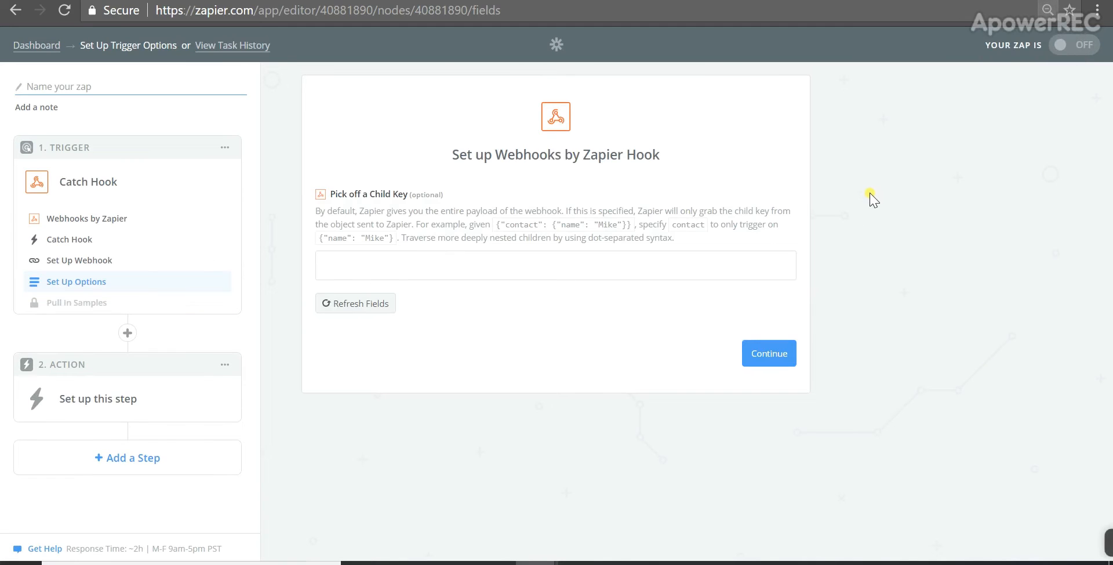
click(774, 351)
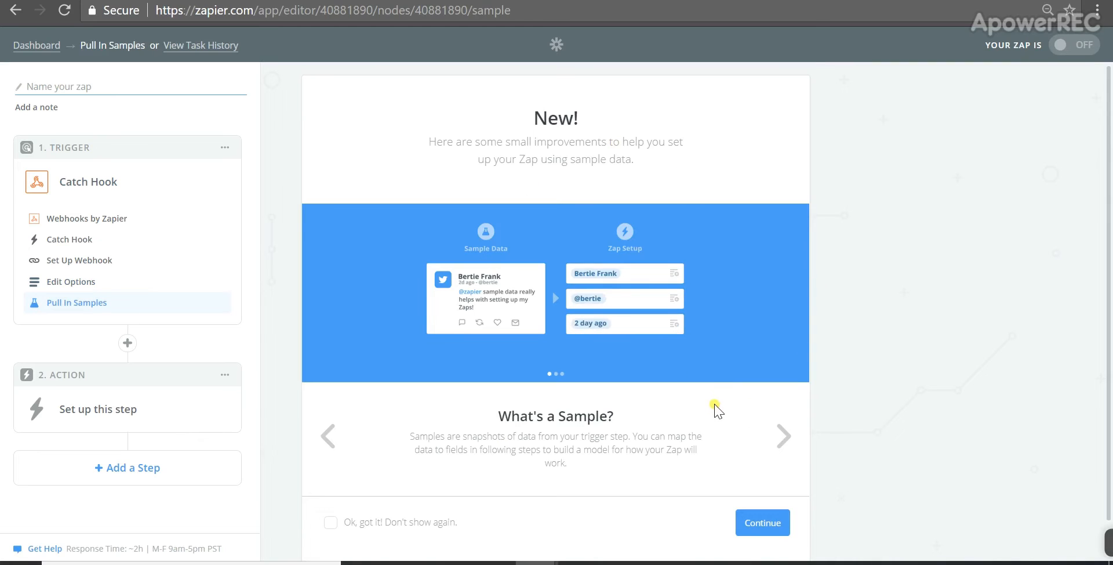
scroll(573, 236, down, 1)
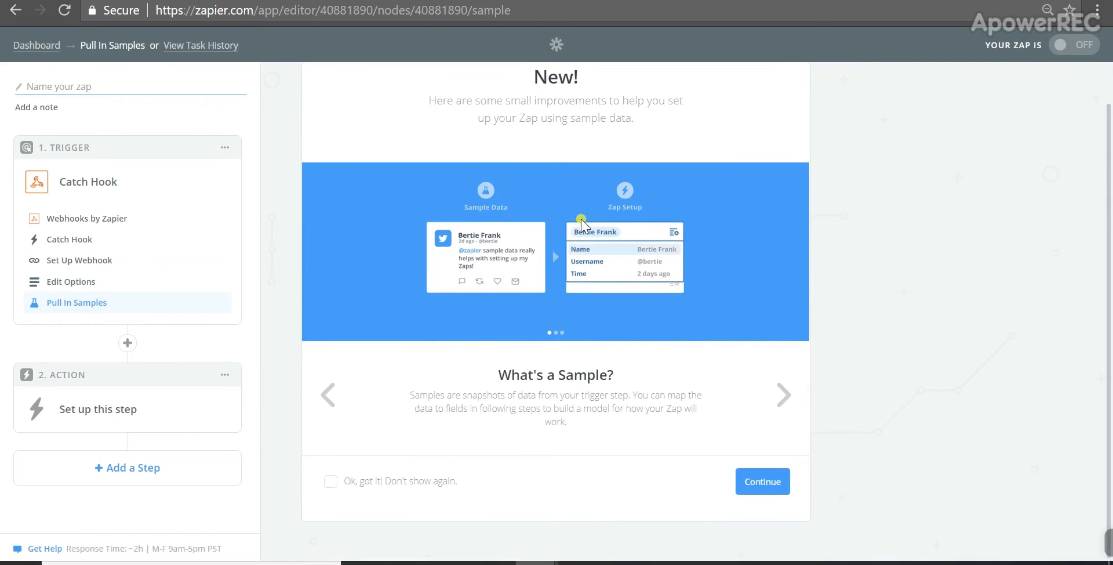
click(744, 487)
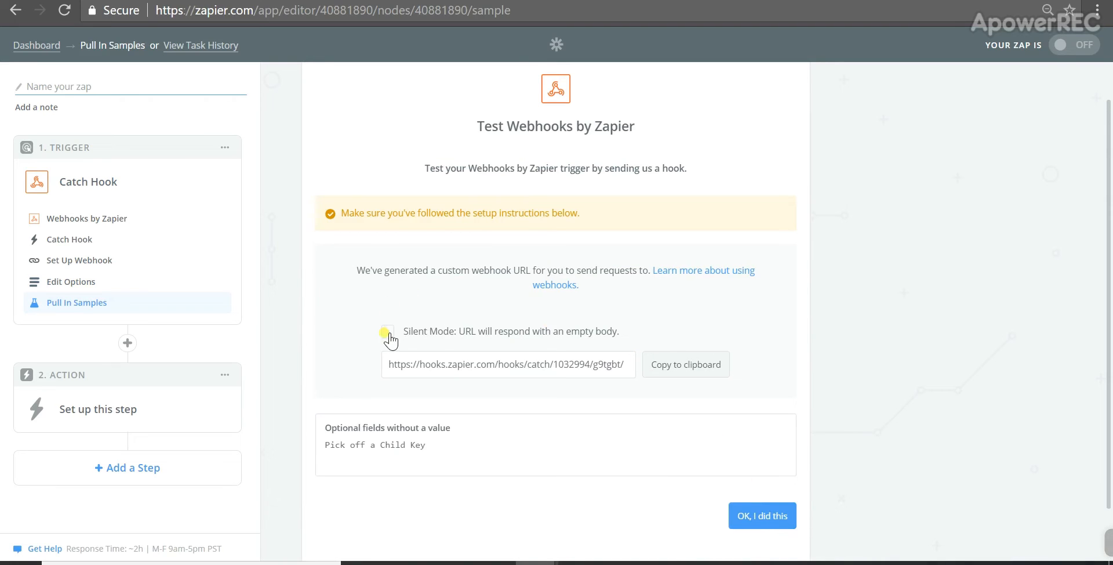
Step: Copy the generated Zapier webhook URL into the Zapier/Webhook URL field of the e-commerce settings and save
drag(389, 365, 627, 370)
key(ctrl+c)
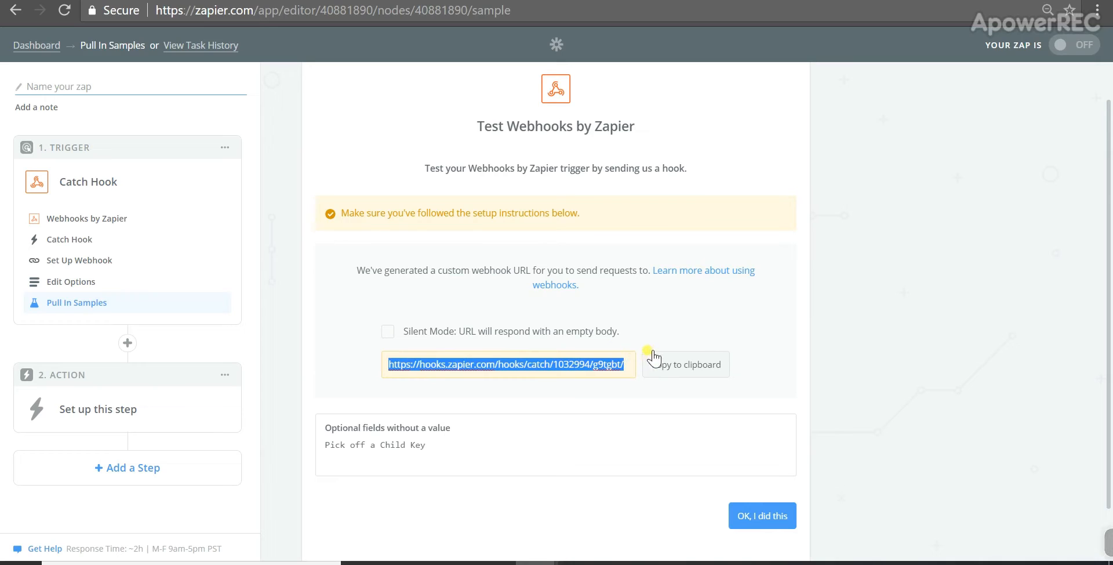
click(667, 365)
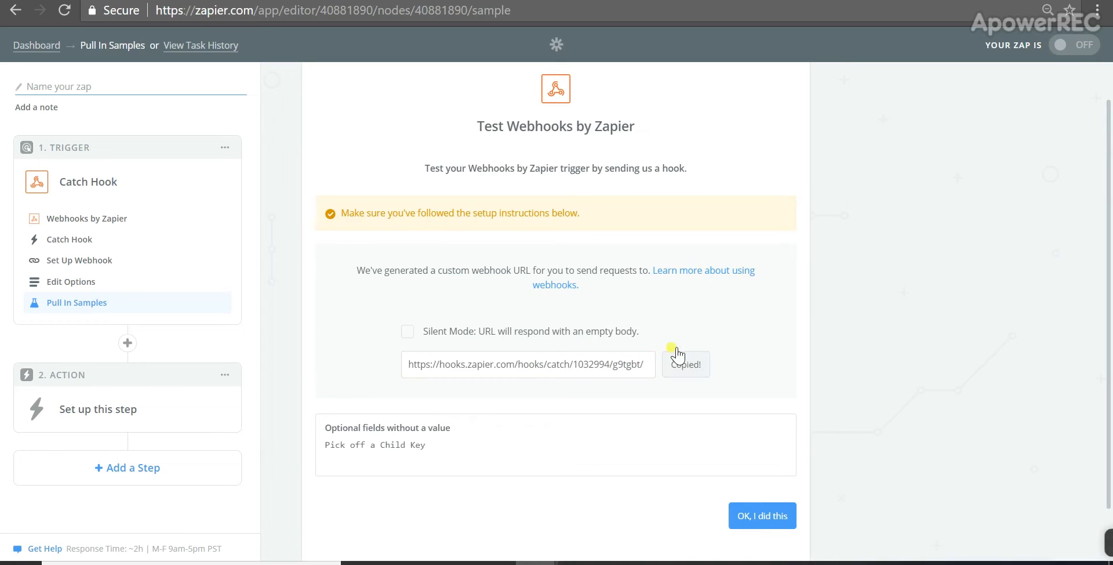
key(ctrl+Tab)
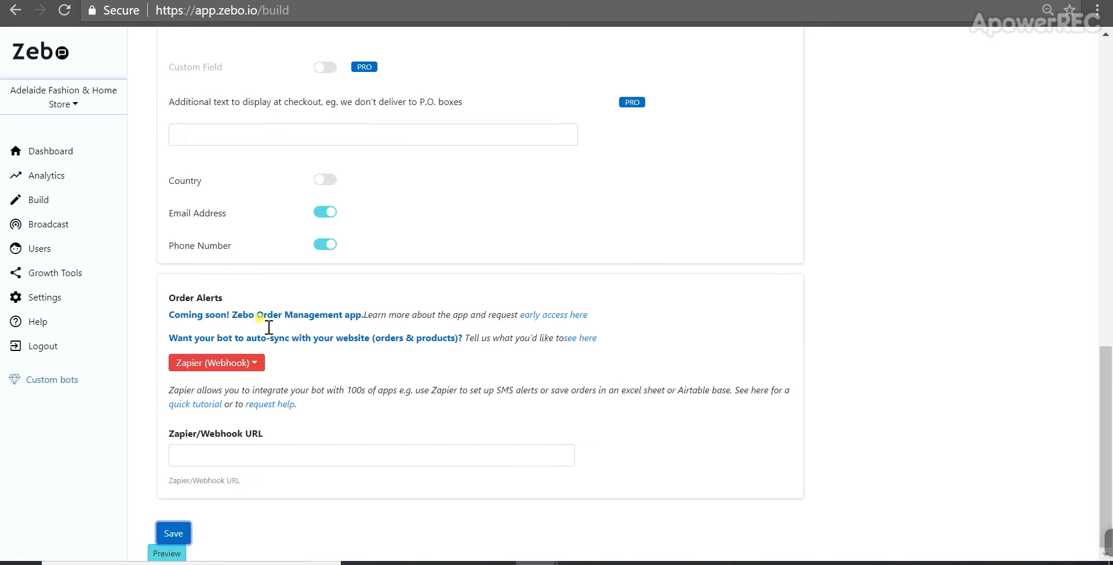
click(212, 451)
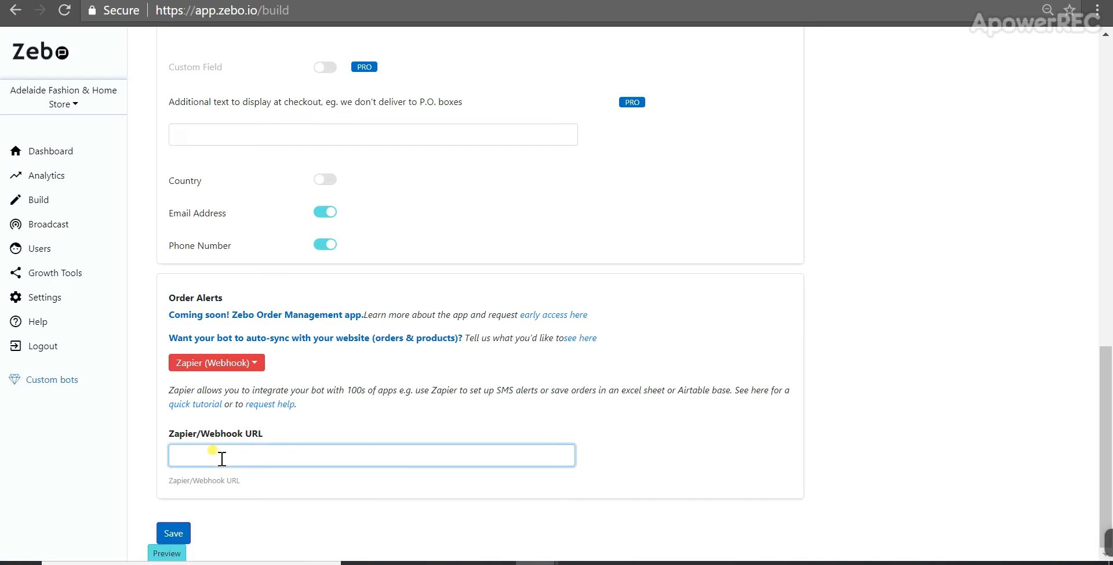
key(ctrl+v)
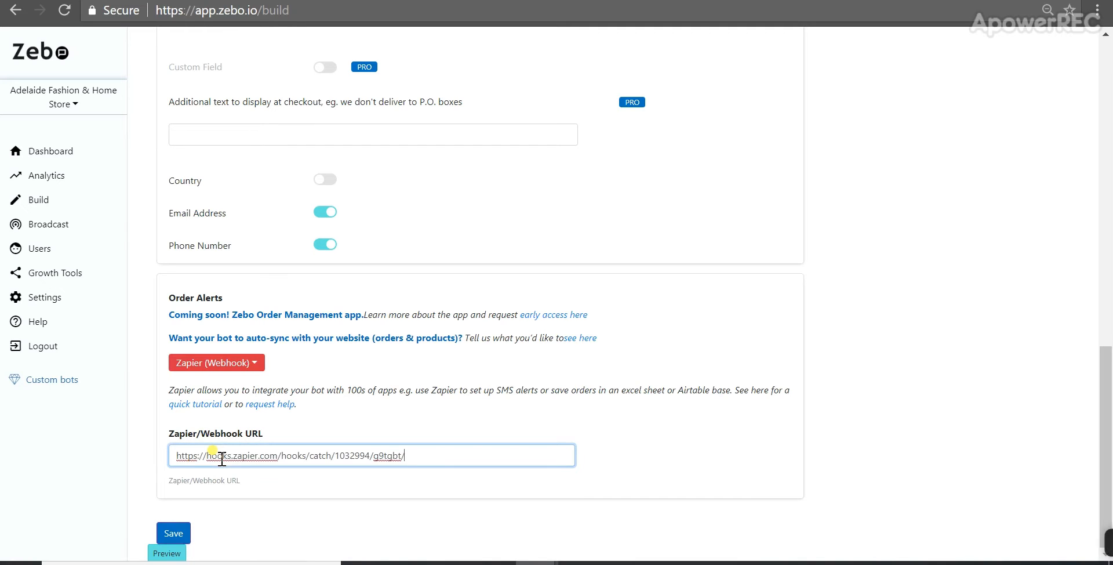
click(174, 532)
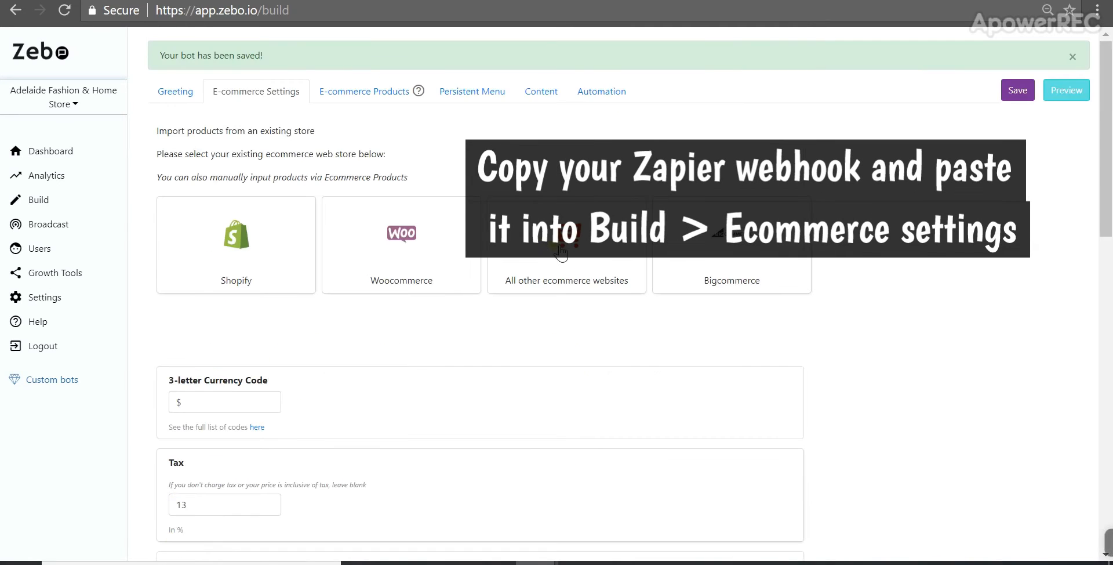
Step: Try to test the Catch Hook trigger by confirming the webhook setup in Zapier
scroll(562, 258, down, 15)
scroll(574, 294, up, 1)
scroll(574, 299, up, 1)
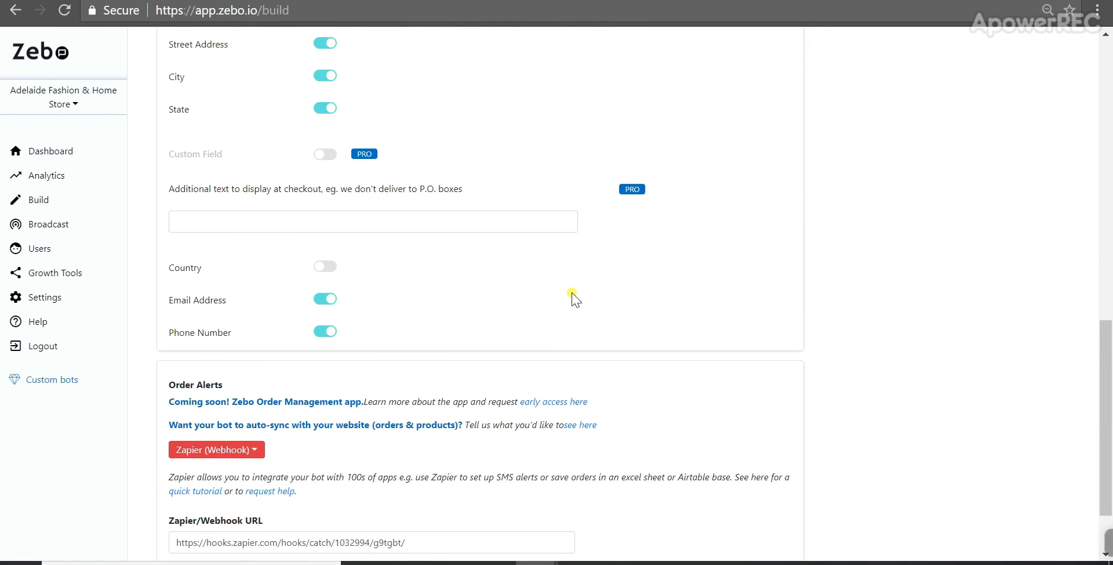
key(ctrl+Tab)
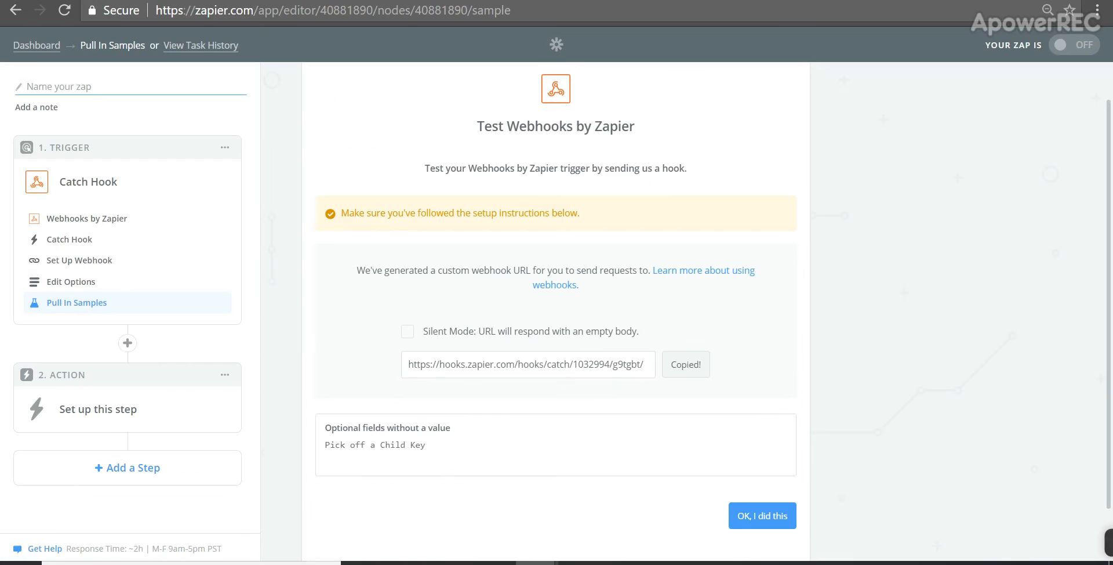
scroll(751, 423, down, 1)
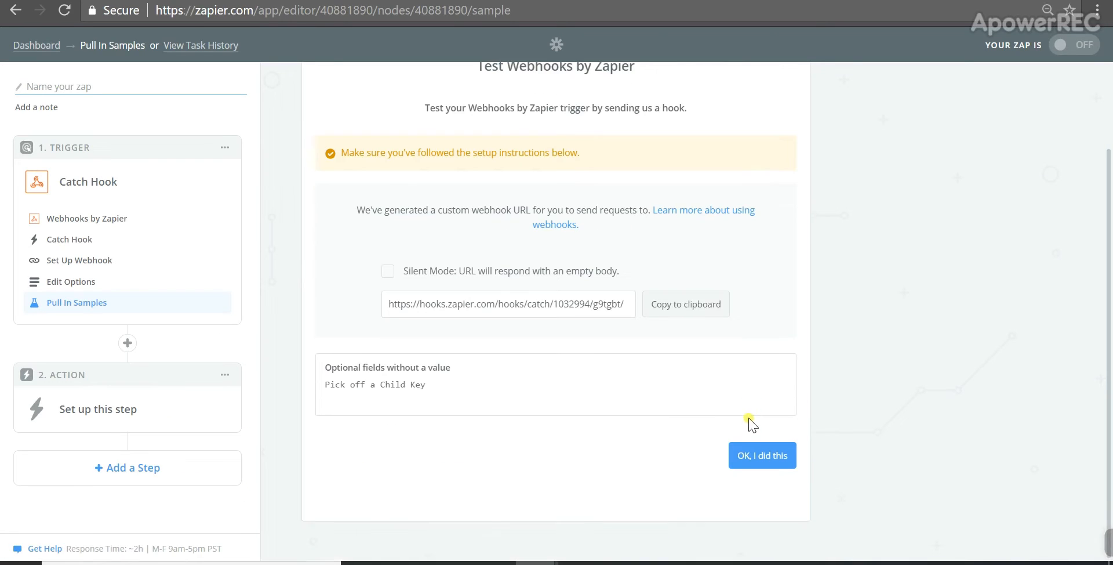
click(763, 461)
scroll(712, 361, down, 2)
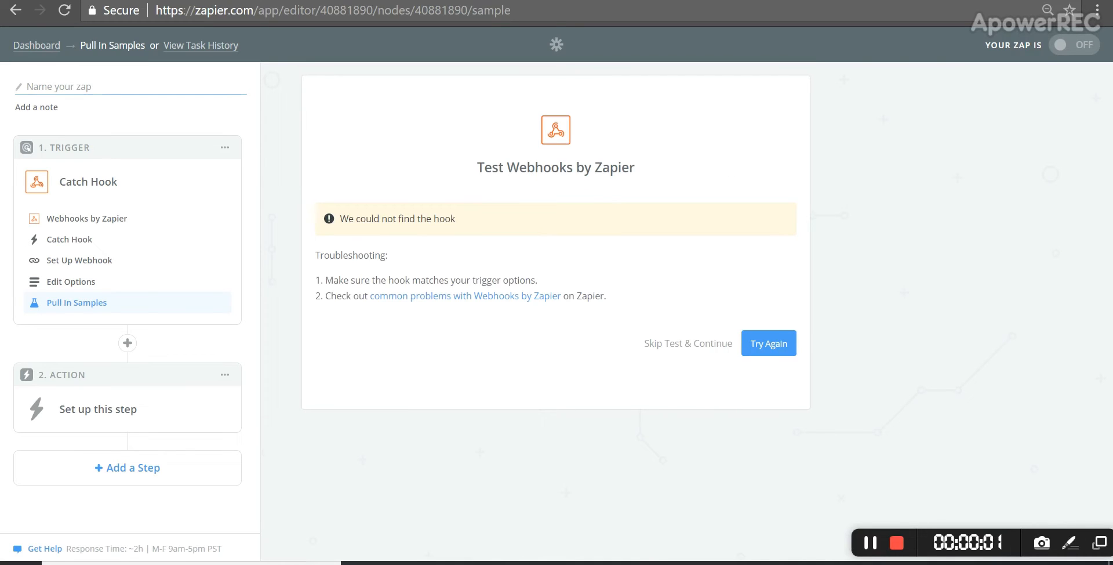
Step: Switch to Messenger, open the Adelaide Fashion & Home Store chat and start a new order from the bot menu
click(367, 6)
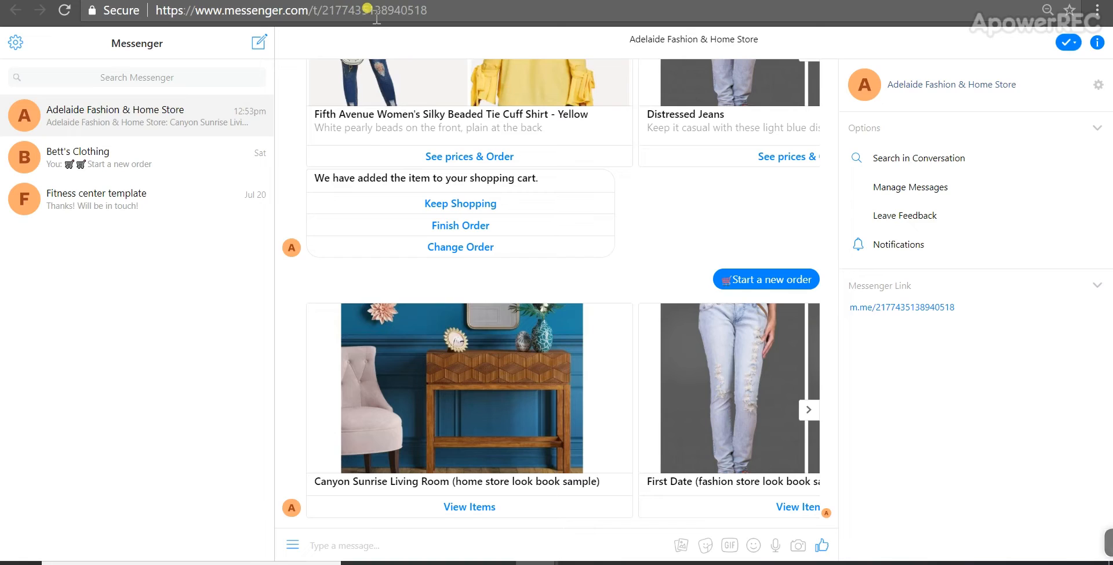
click(135, 76)
text(adelaide)
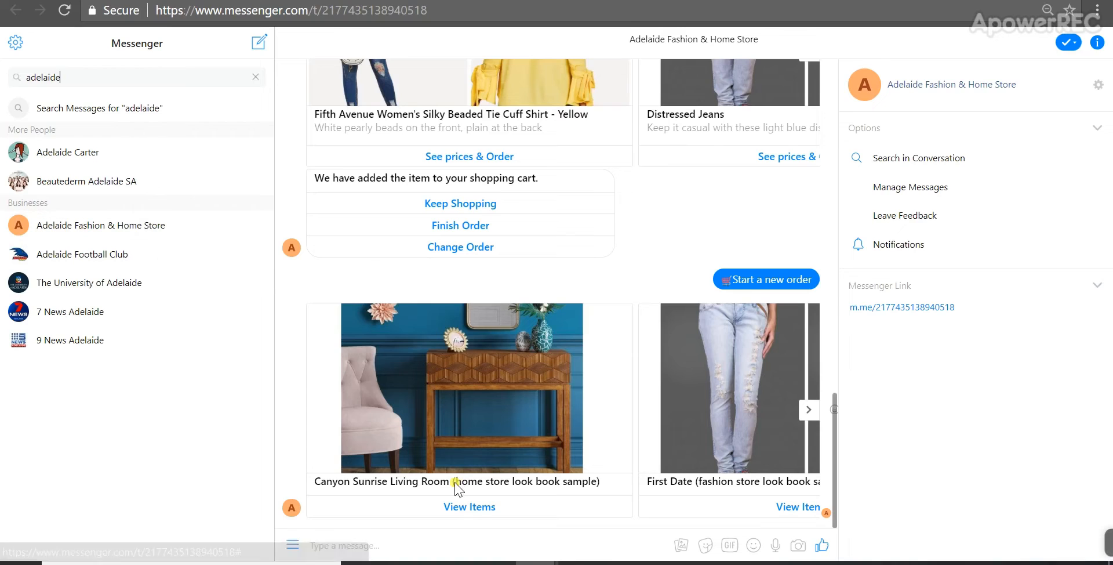
click(294, 544)
click(321, 484)
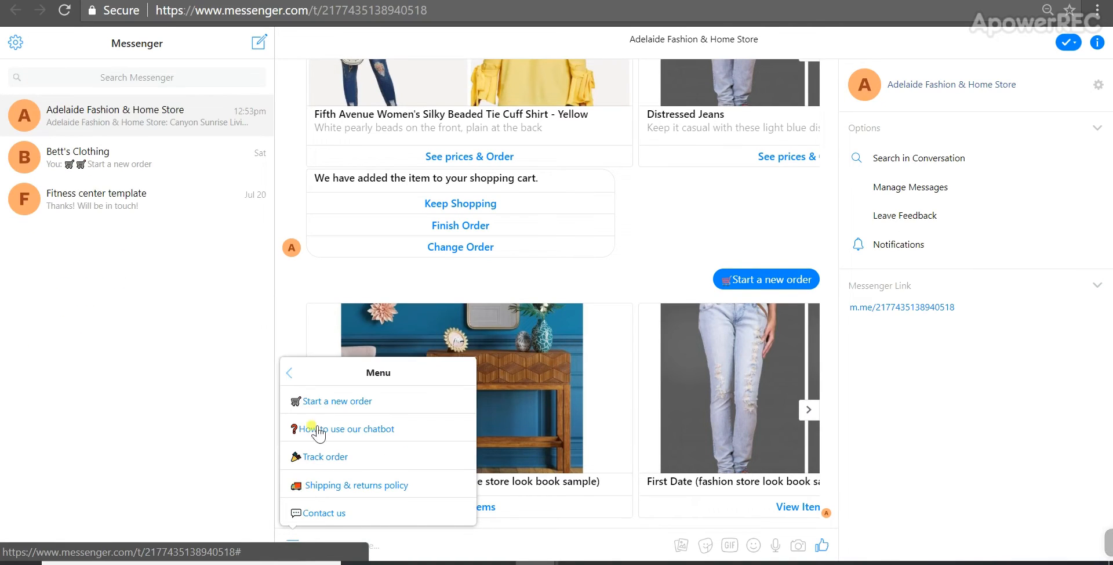
click(322, 400)
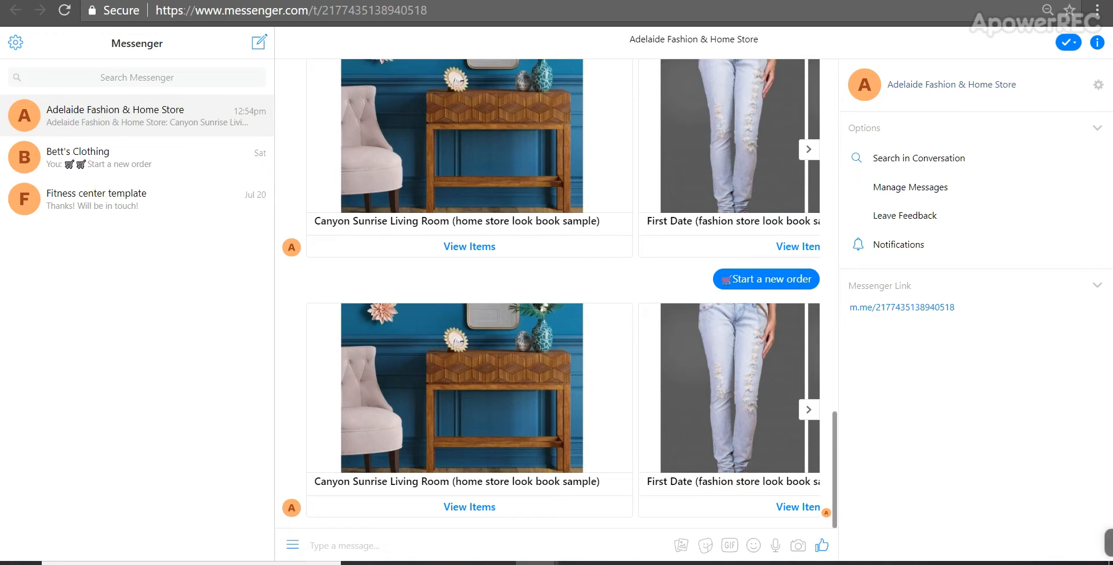
Step: Review the payment method and order alerts in the bot's e-commerce settings
key(ctrl+Tab)
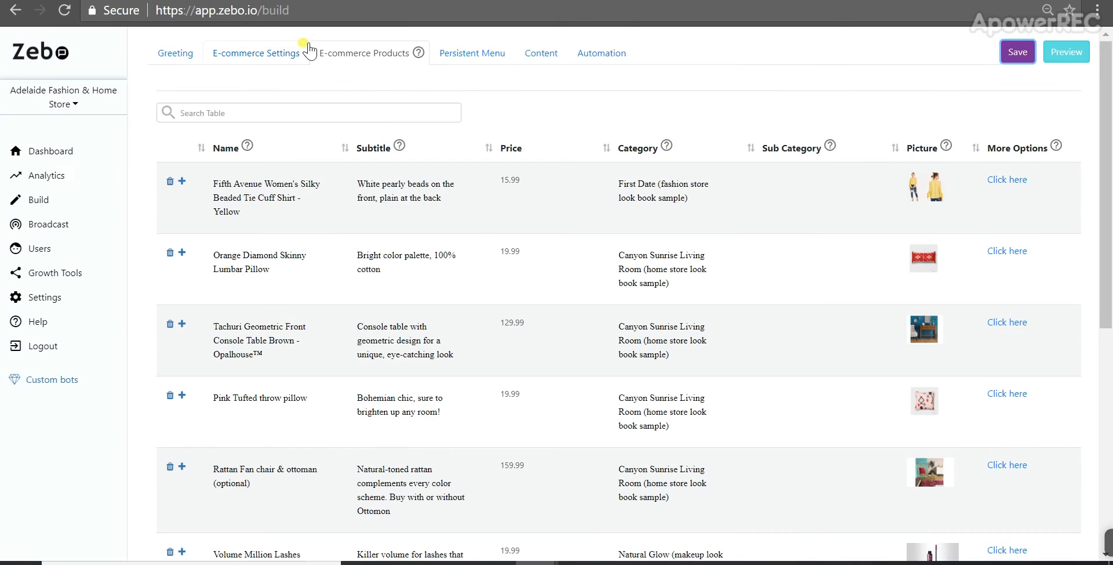
click(287, 58)
scroll(330, 316, down, 10)
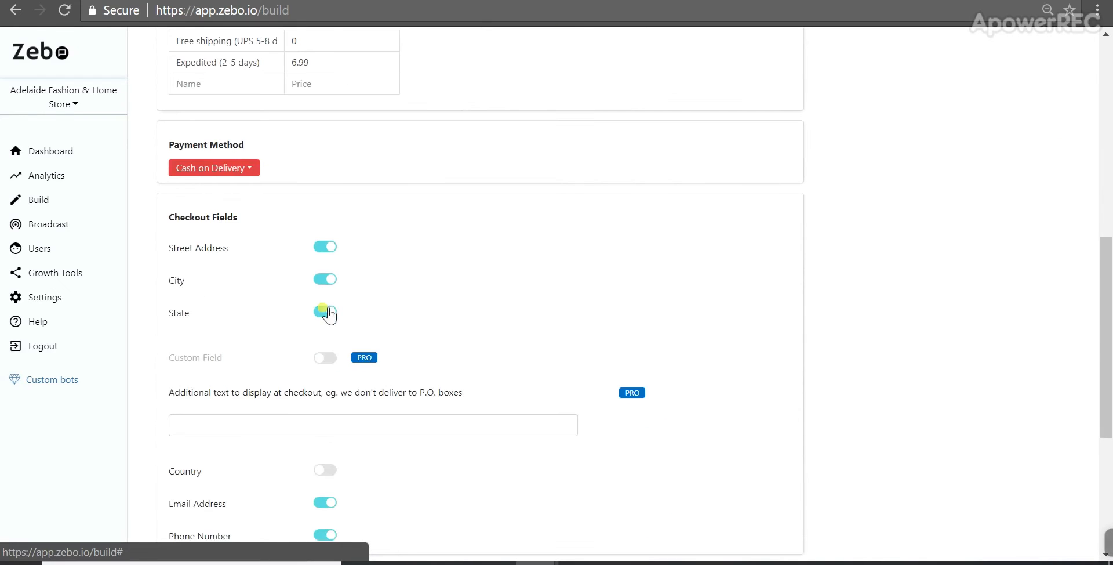
scroll(313, 498, down, 4)
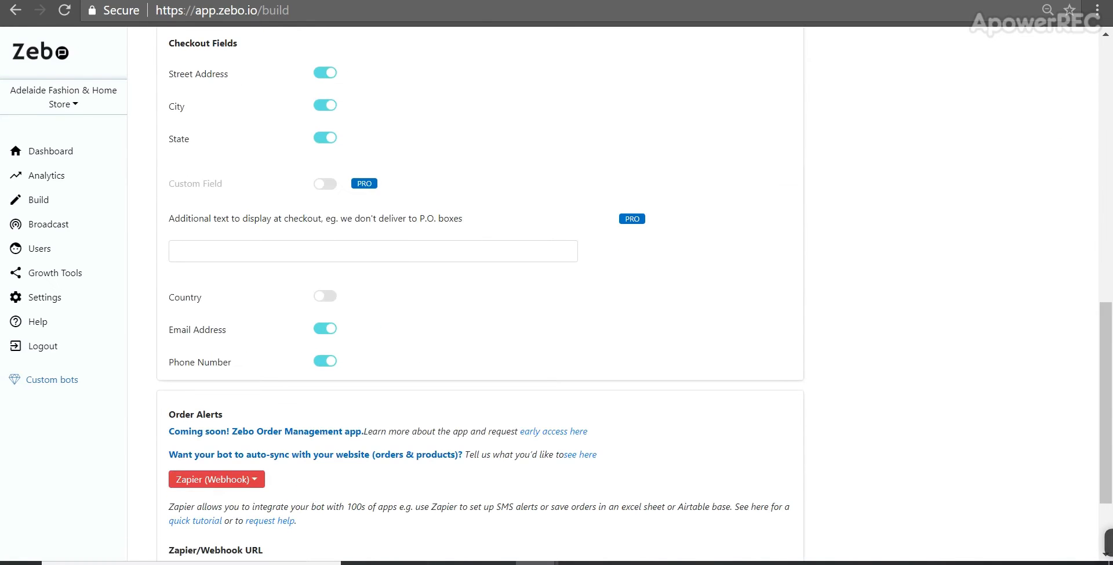
key(ctrl+shift+Tab)
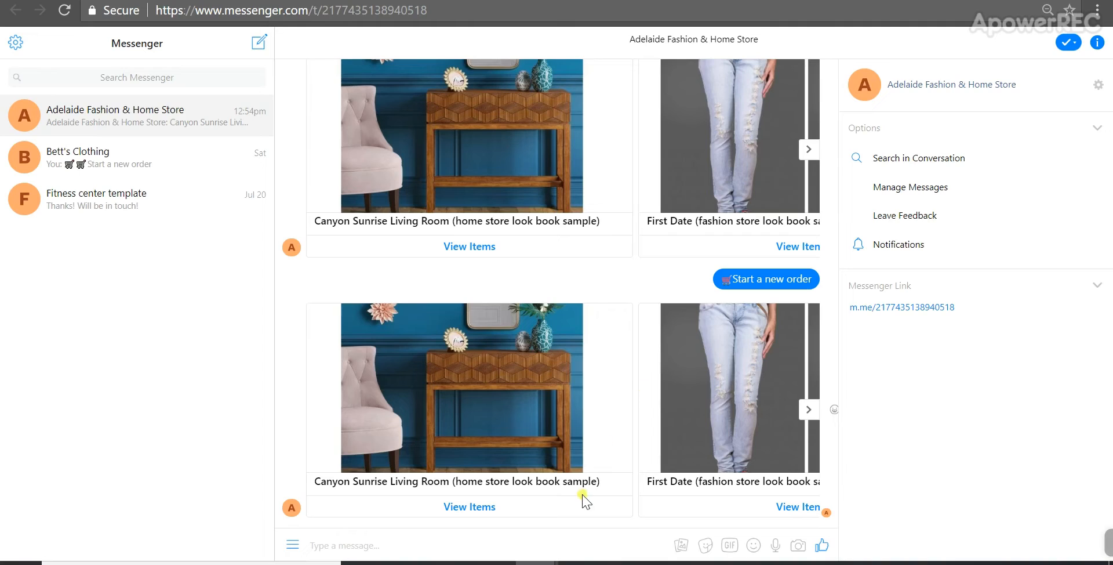
Step: Add the Fifth Avenue Women's Silky Beaded Tie Cuff Shirt - Yellow in size Medium to the cart from the First Date look
click(809, 409)
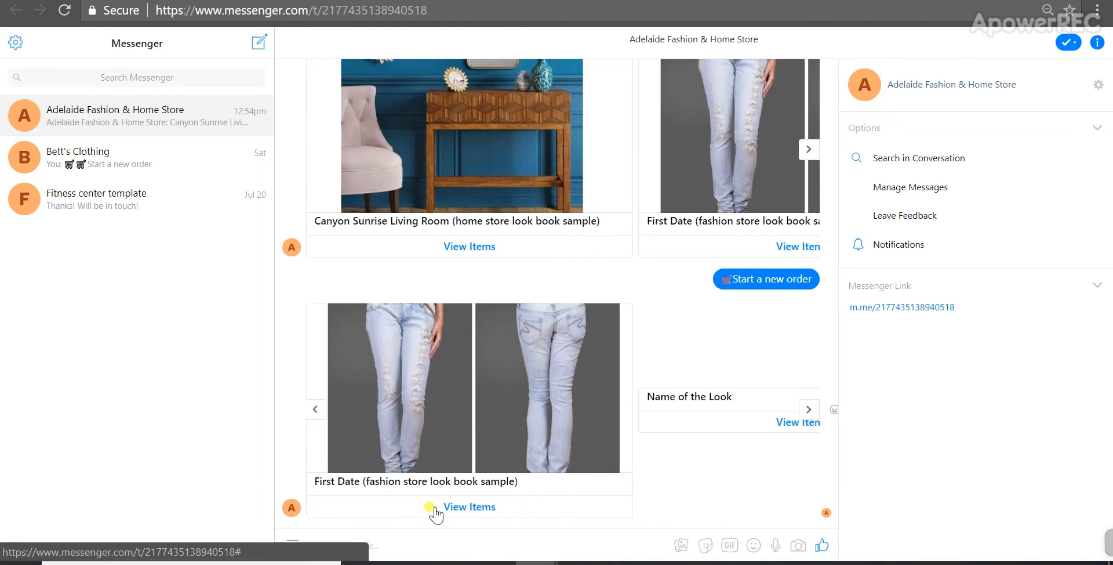
click(436, 513)
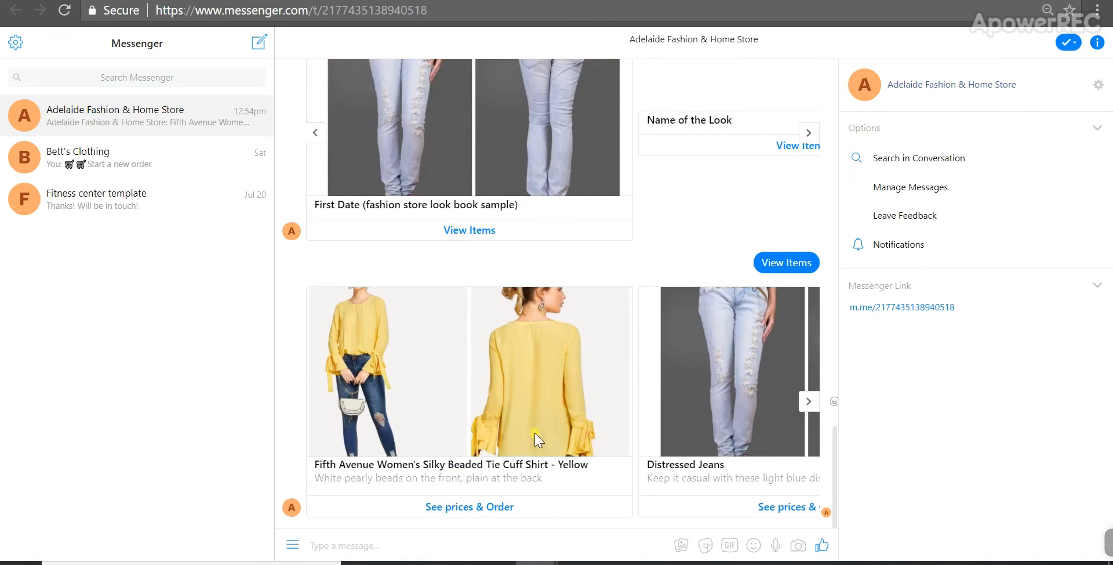
click(446, 509)
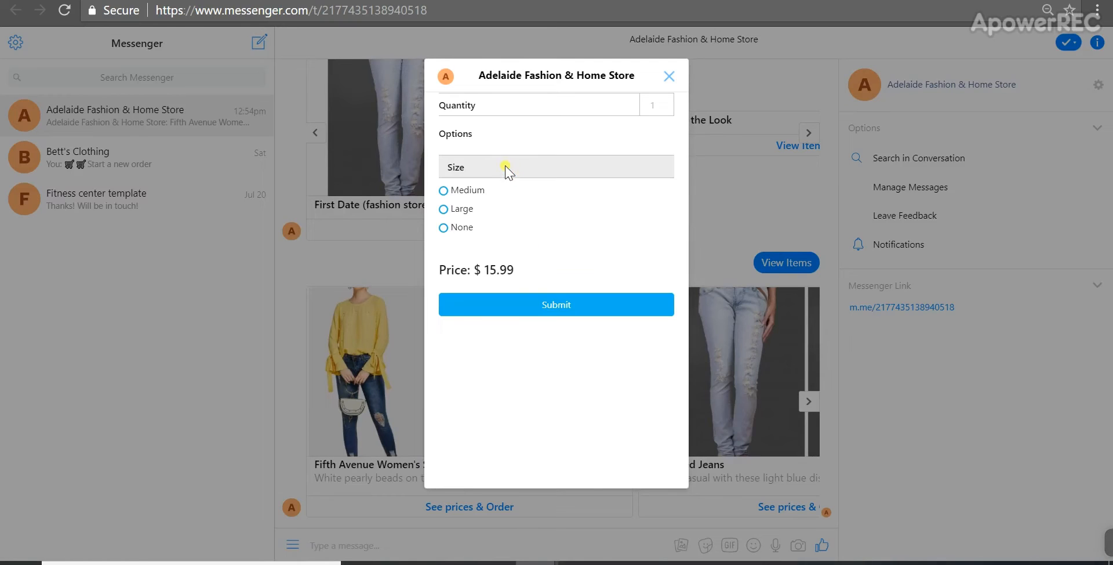
click(459, 190)
click(545, 307)
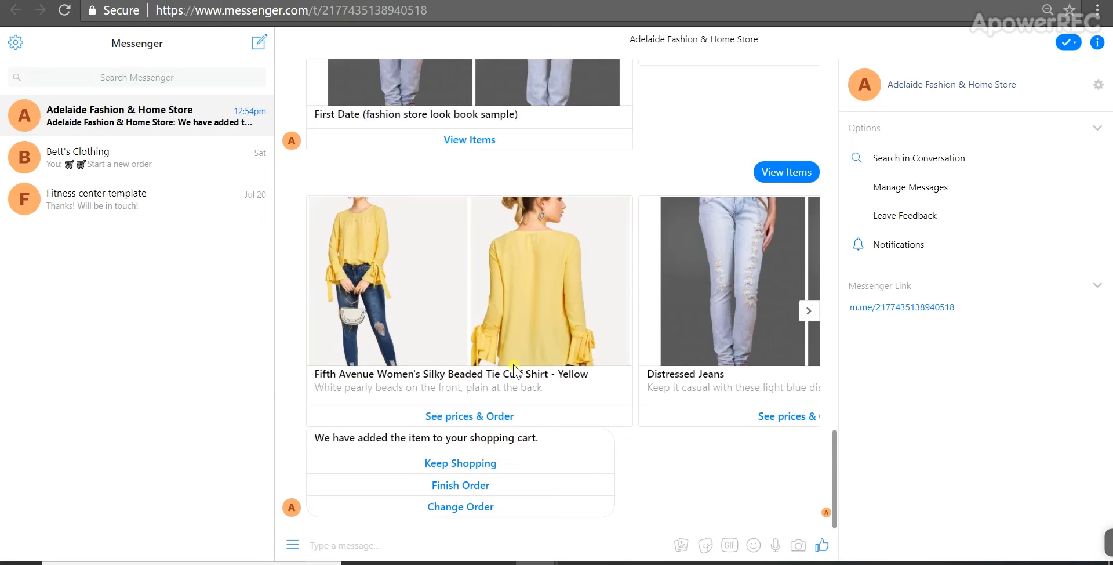
Step: Finish the order and fill in the checkout's email address and phone number fields
click(464, 485)
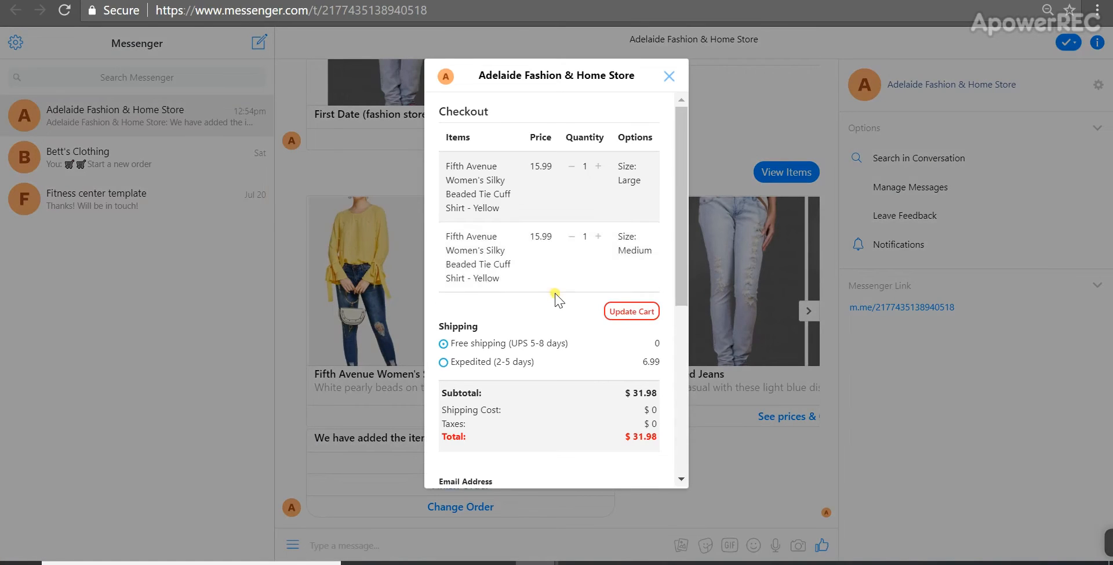
scroll(556, 299, down, 3)
scroll(556, 299, down, 3)
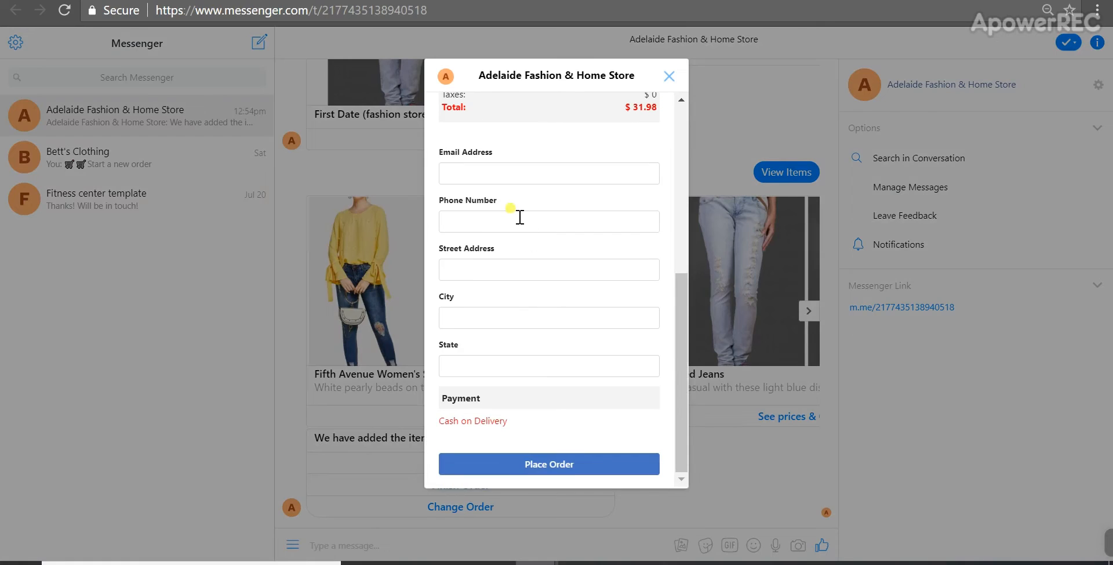
click(512, 175)
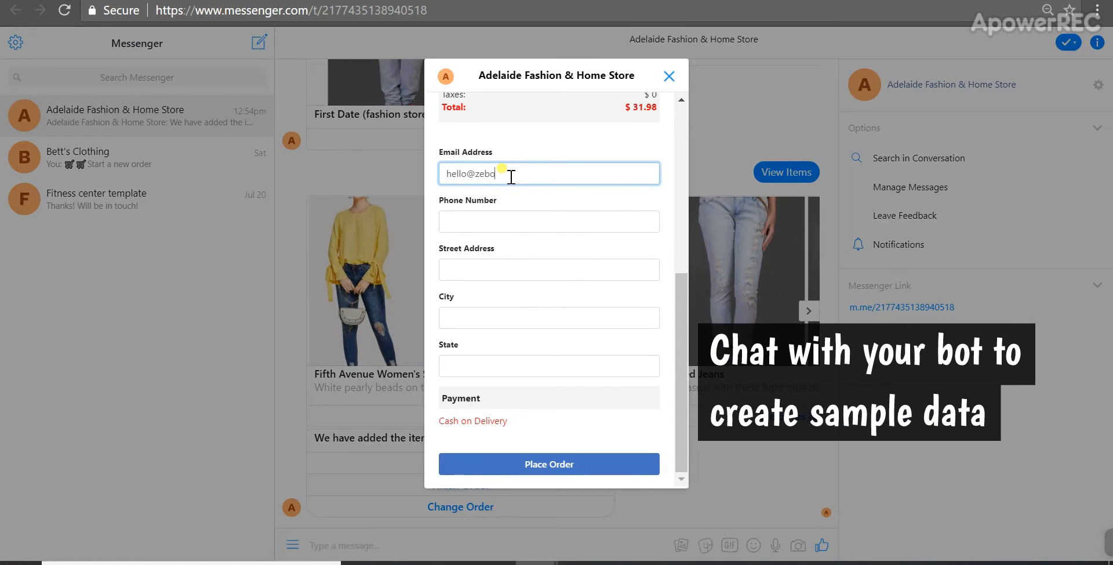
key(Tab)
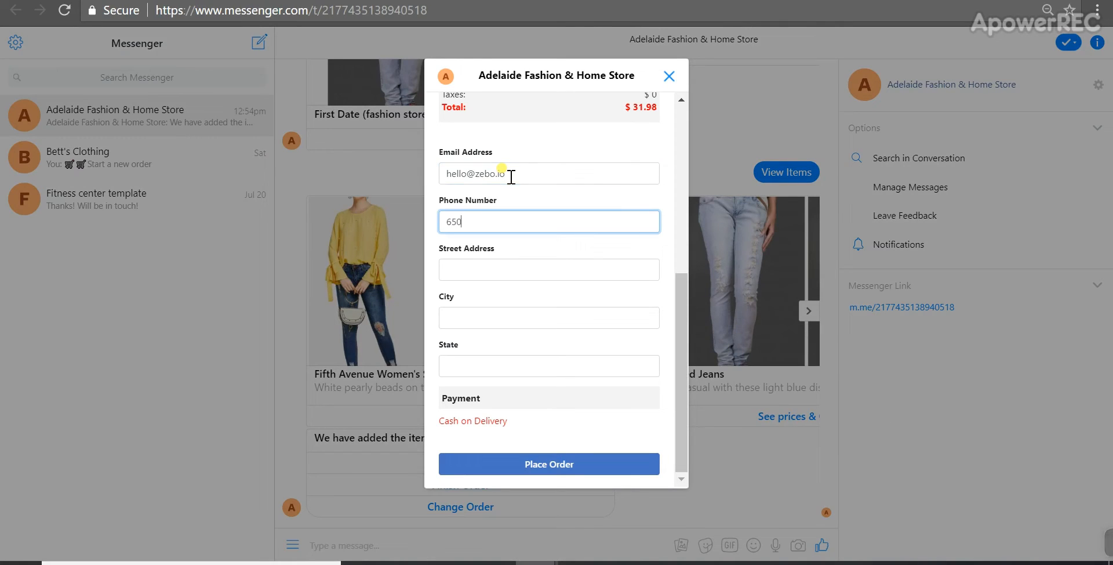
key(Tab)
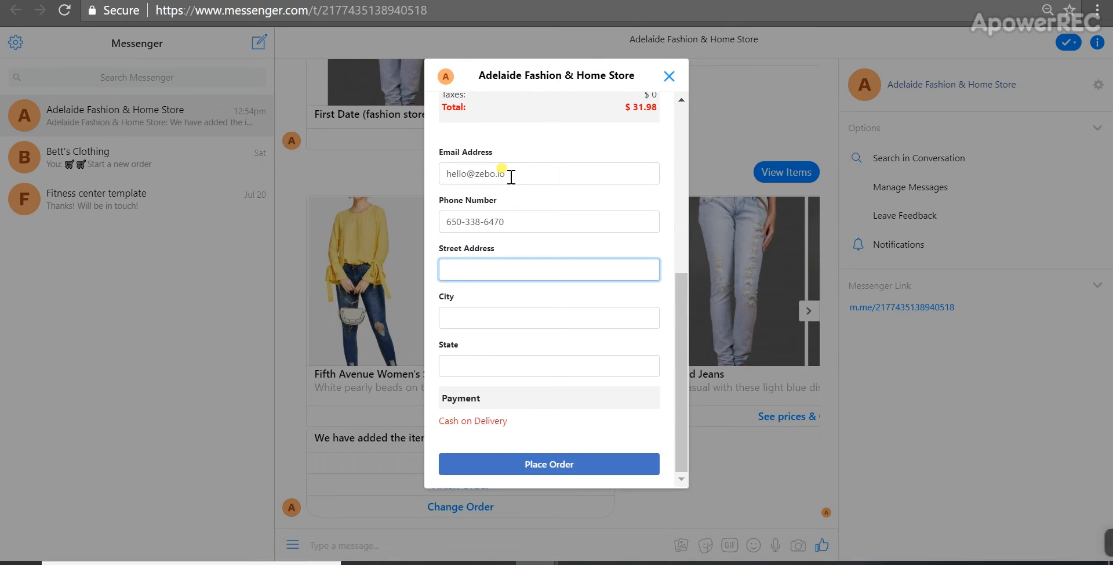
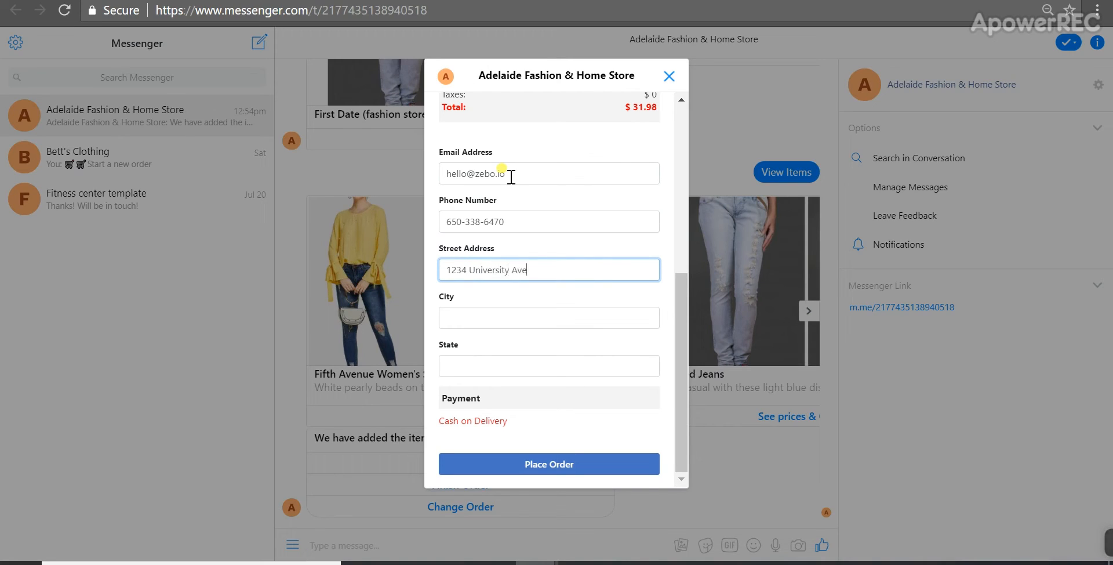
Step: Enter the customer's street address, city and state, then place the Cash on Delivery order
key(Tab)
text(Palo)
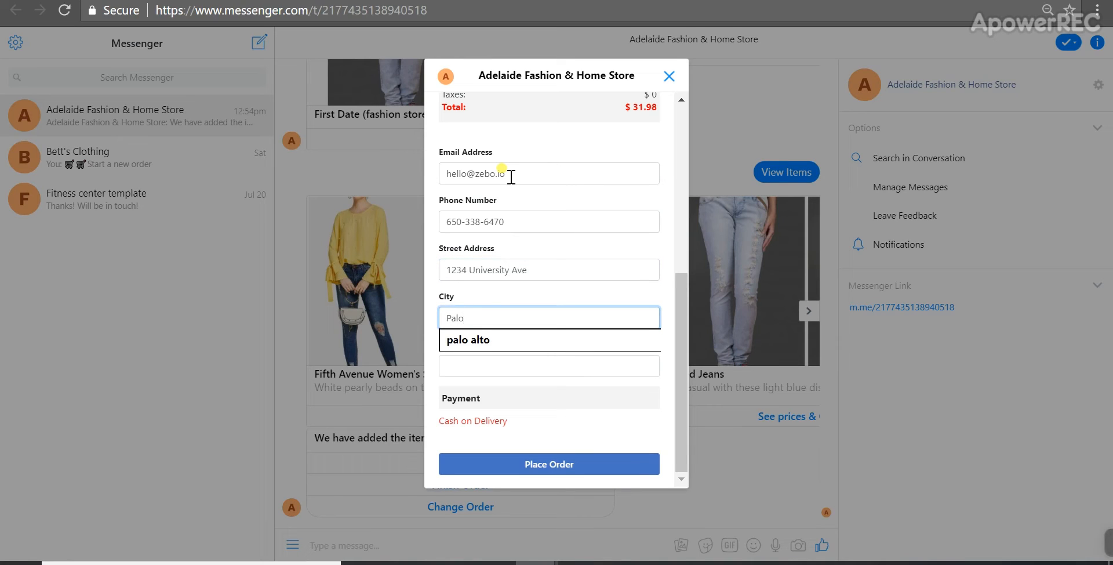
text( Alto)
key(Tab)
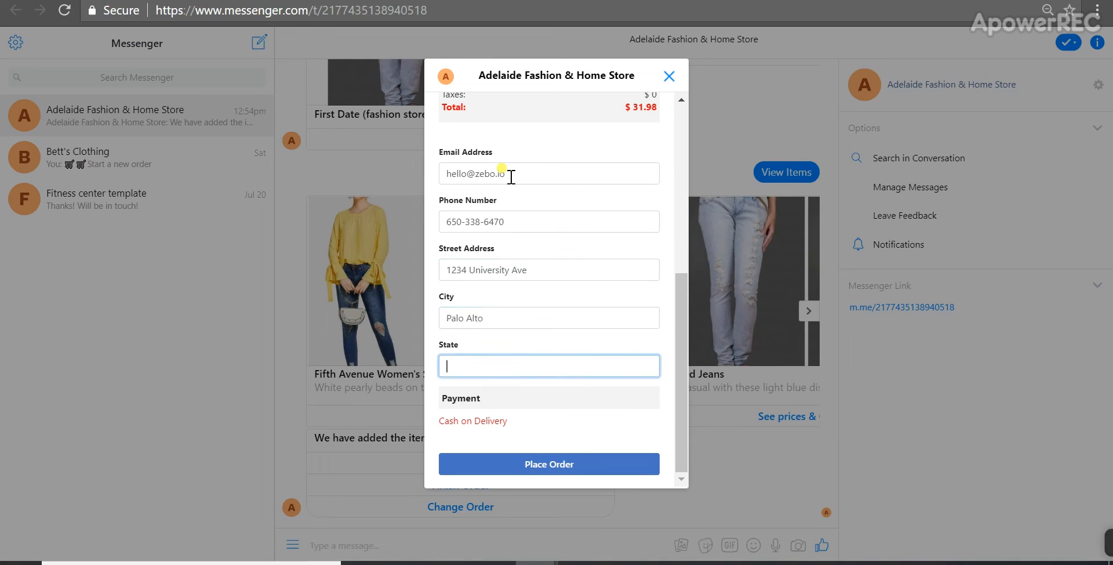
text(CA)
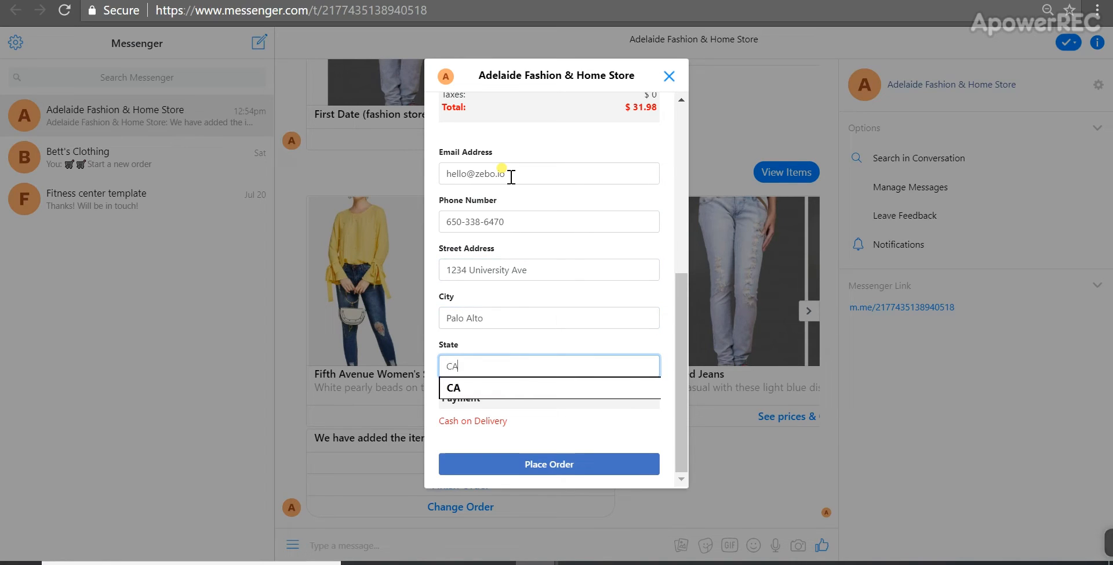
click(542, 463)
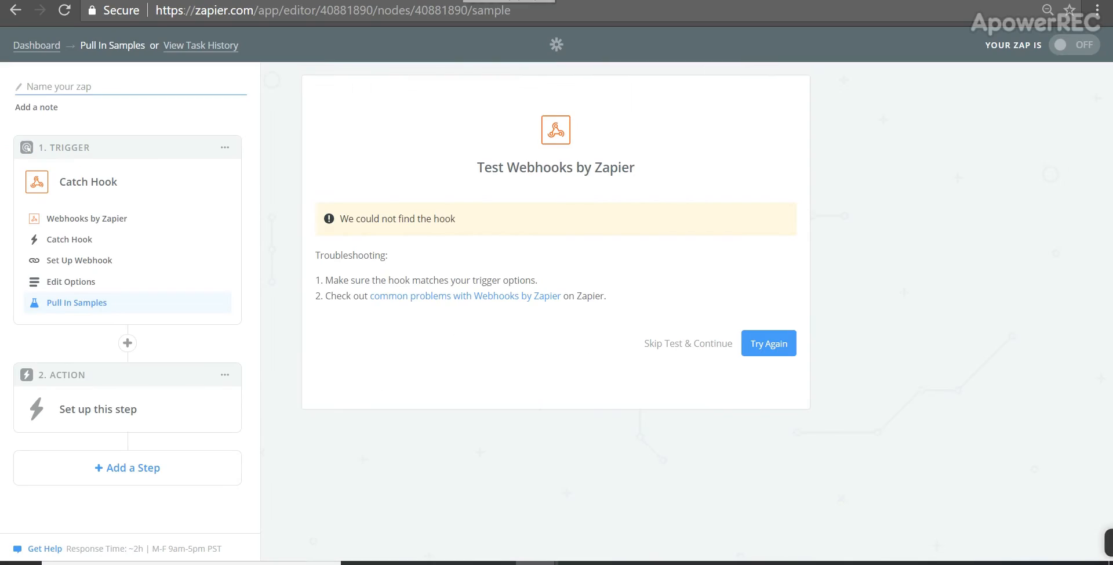
Step: Return to the Zapier trigger and retry the webhook test so it catches the new order
click(464, 0)
click(773, 344)
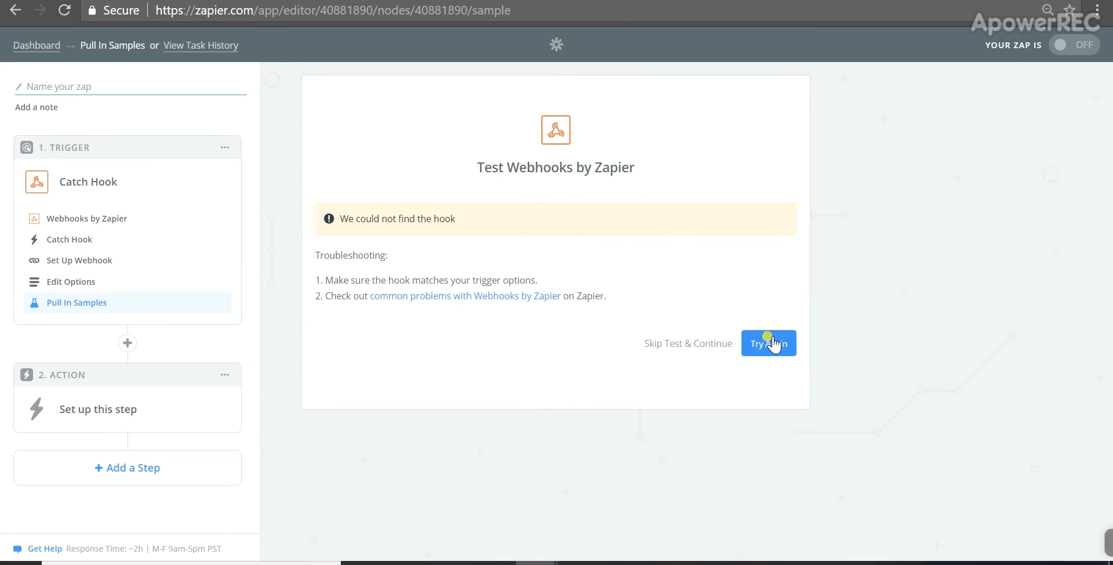
scroll(729, 272, down, 2)
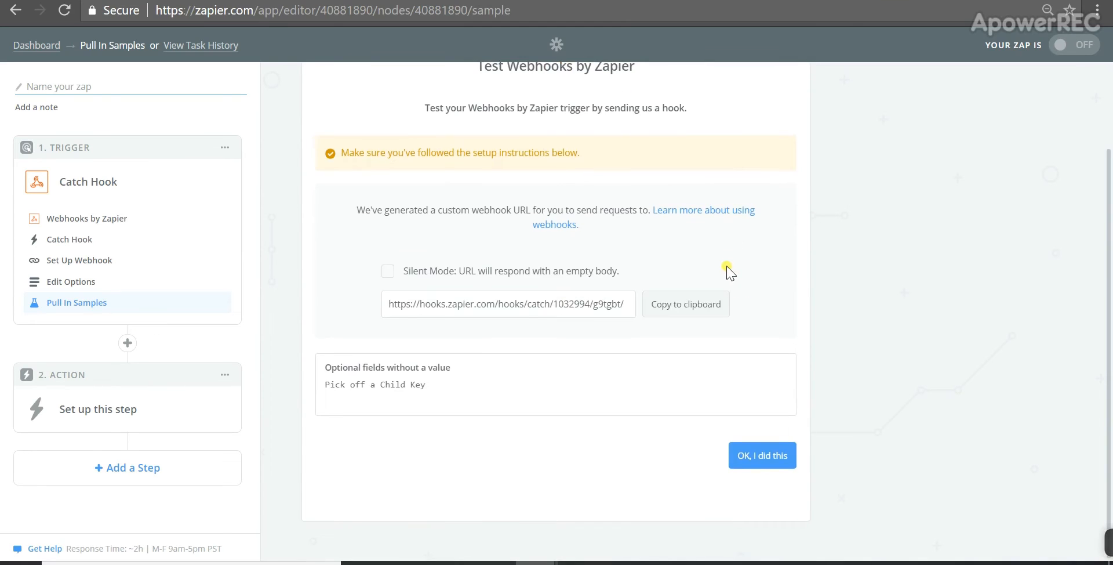
click(786, 458)
scroll(771, 359, down, 2)
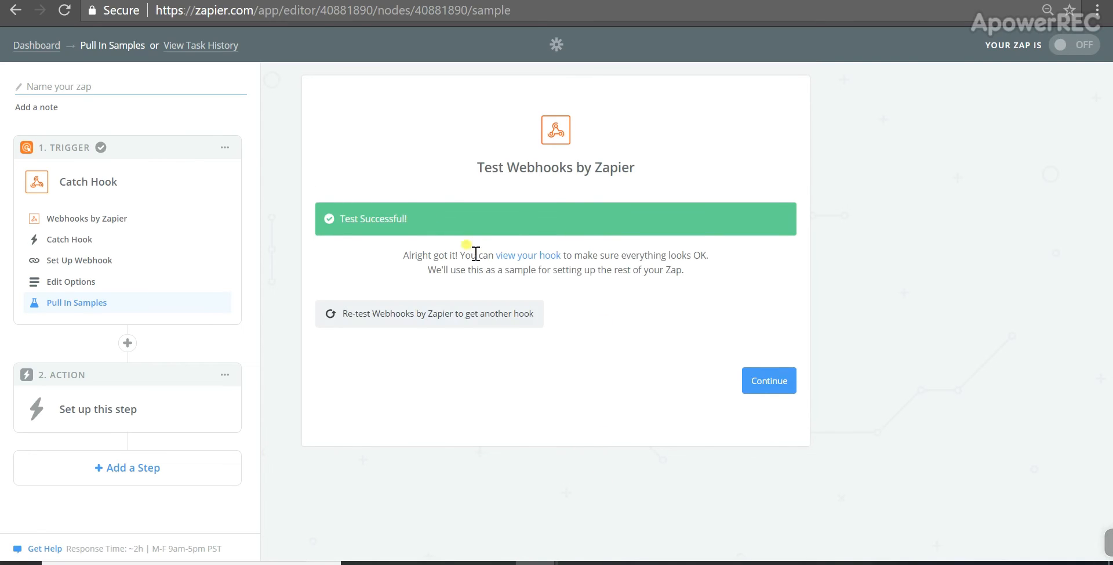
Step: Open the caught hook and examine its order fields, comparing them with the bot's e-commerce settings
drag(529, 255, 561, 251)
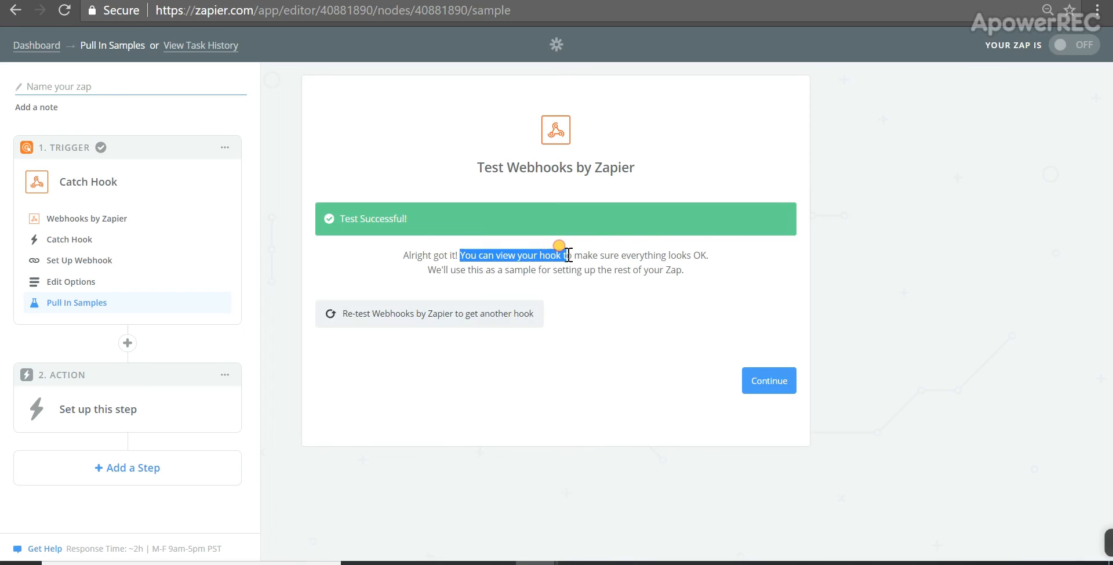
click(545, 266)
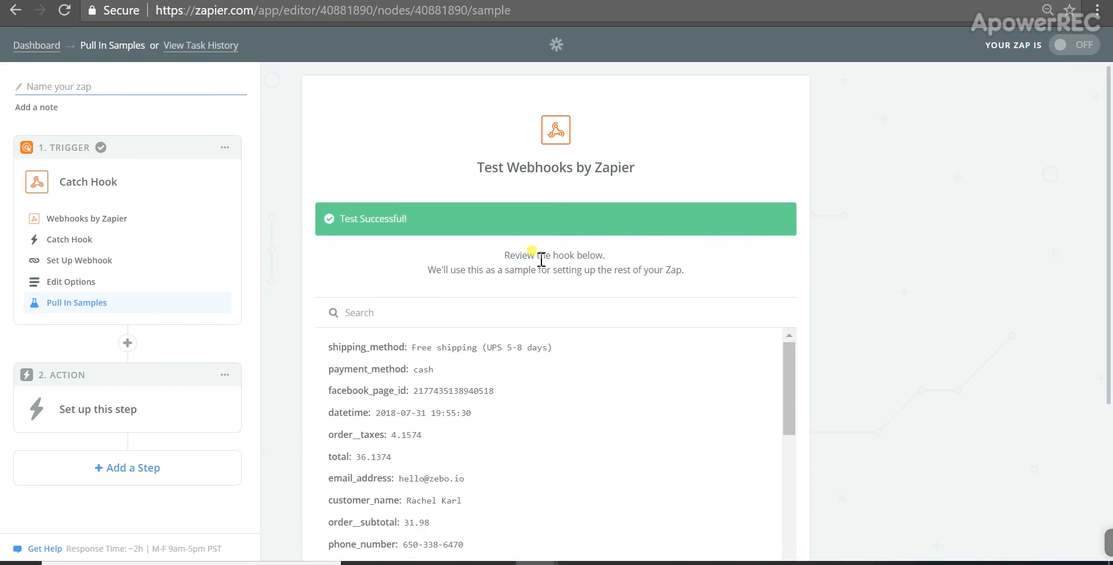
scroll(571, 317, down, 3)
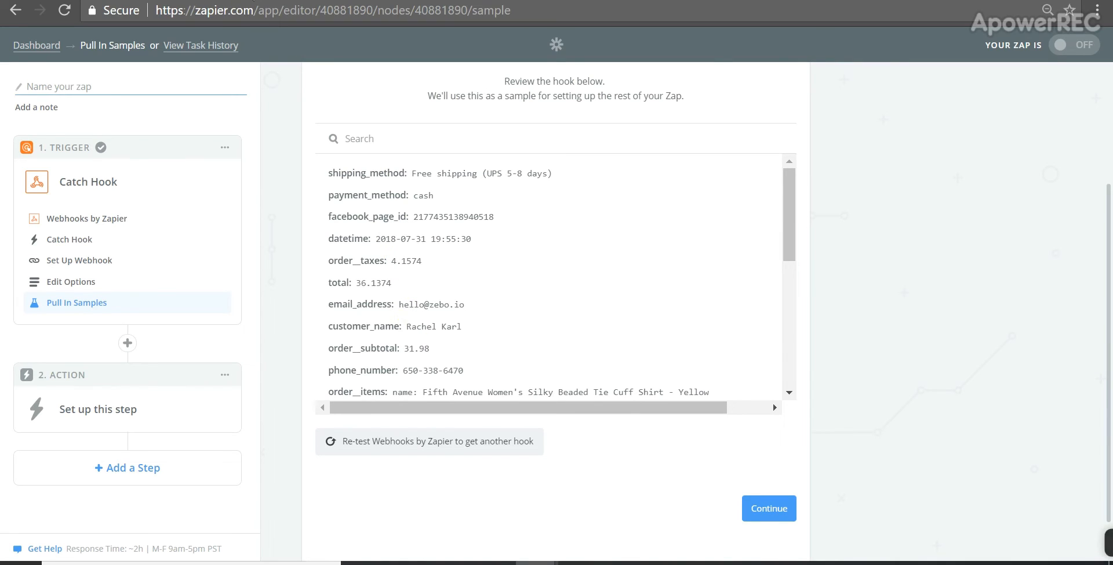
key(ctrl+Tab)
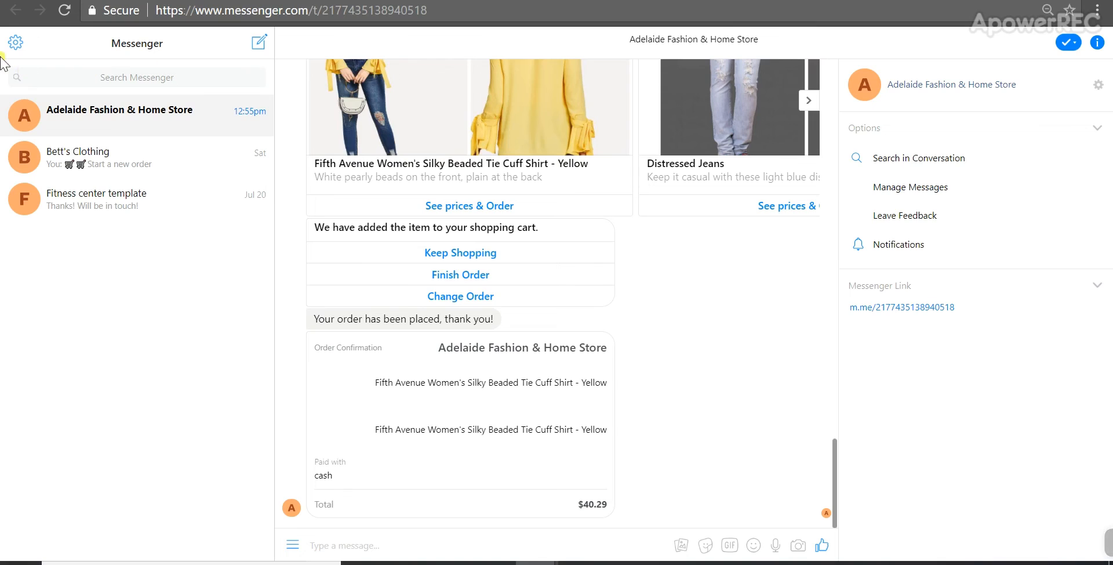
key(ctrl+Tab)
key(ctrl+Tab)
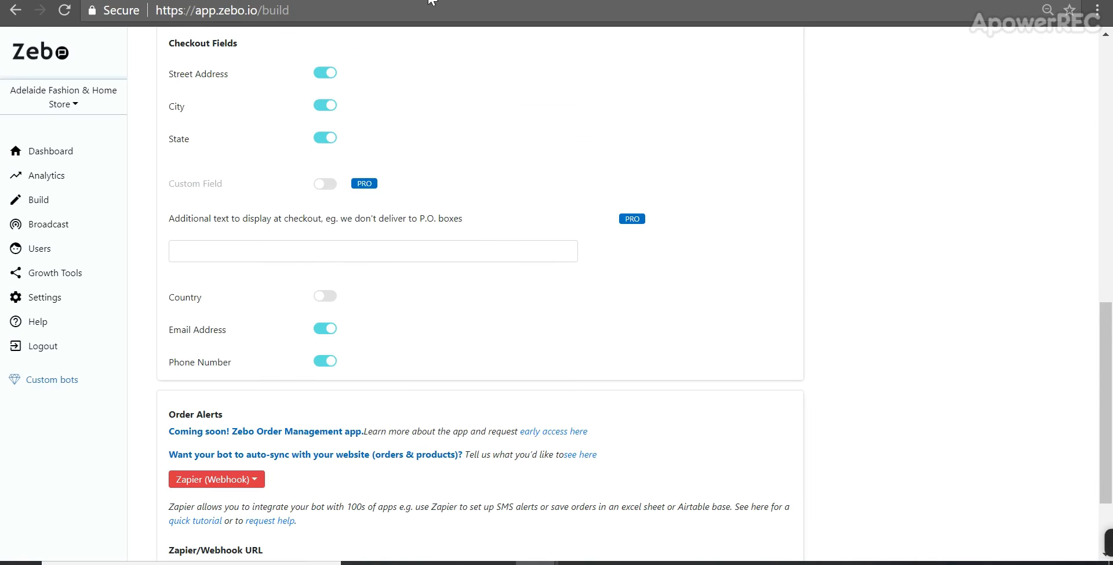
scroll(435, 318, down, 2)
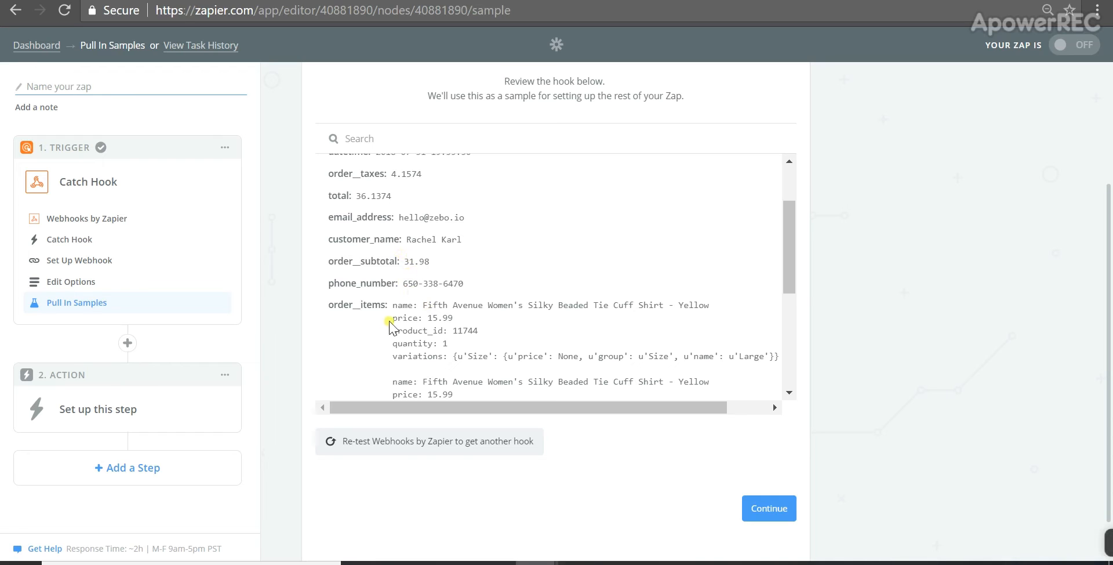
scroll(436, 302, down, 2)
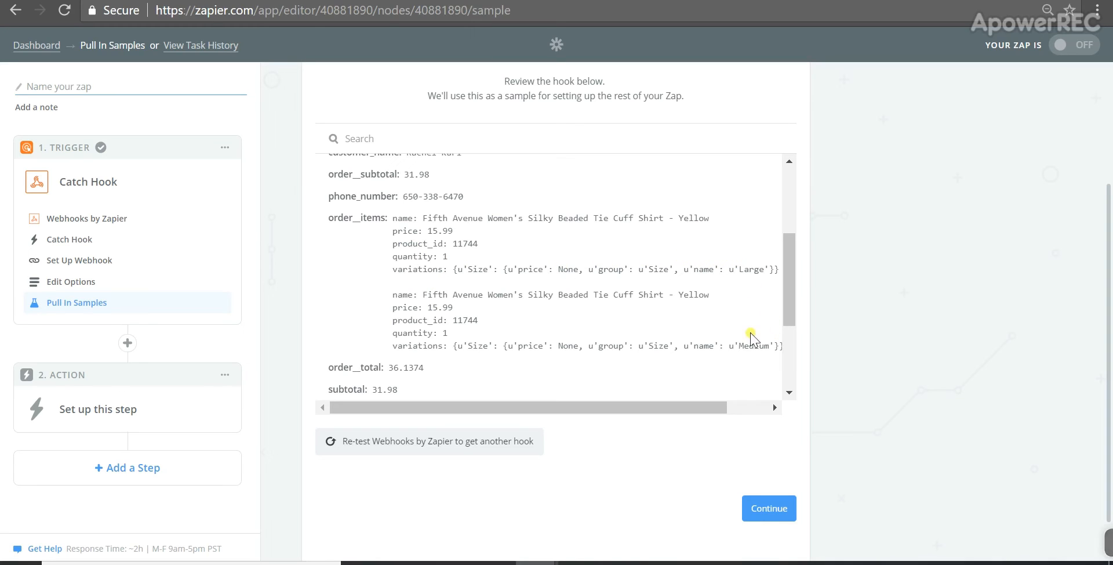
scroll(745, 345, down, 1)
scroll(744, 344, down, 1)
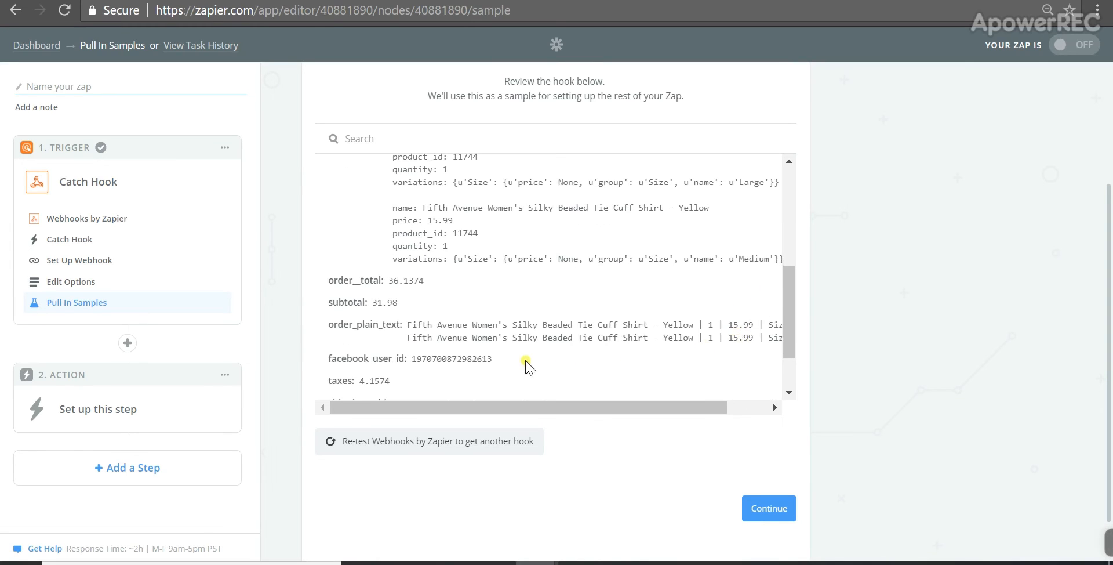
scroll(506, 324, down, 1)
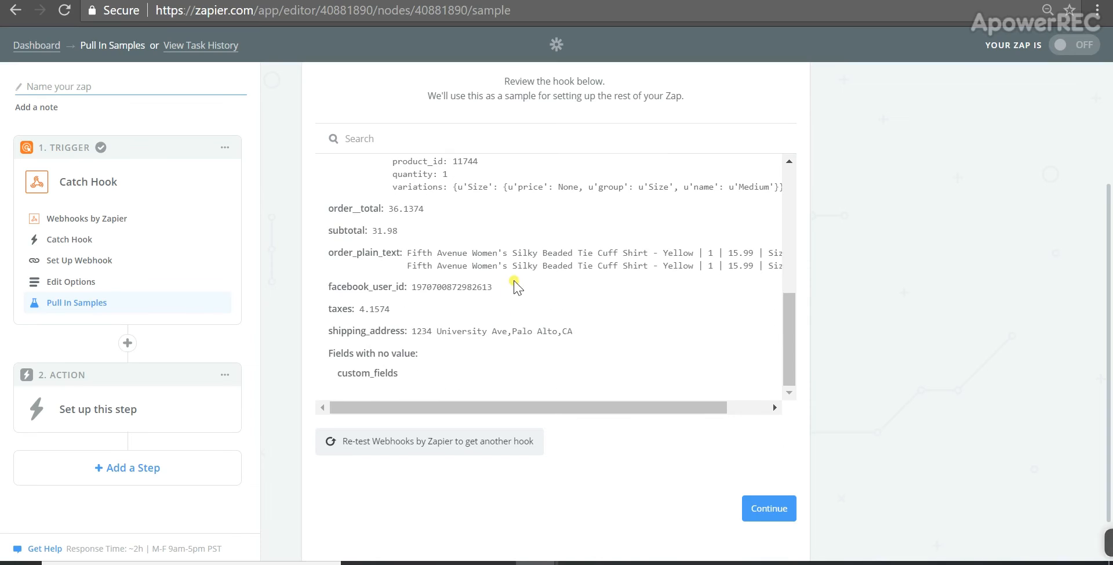
scroll(522, 248, up, 1)
scroll(490, 261, up, 1)
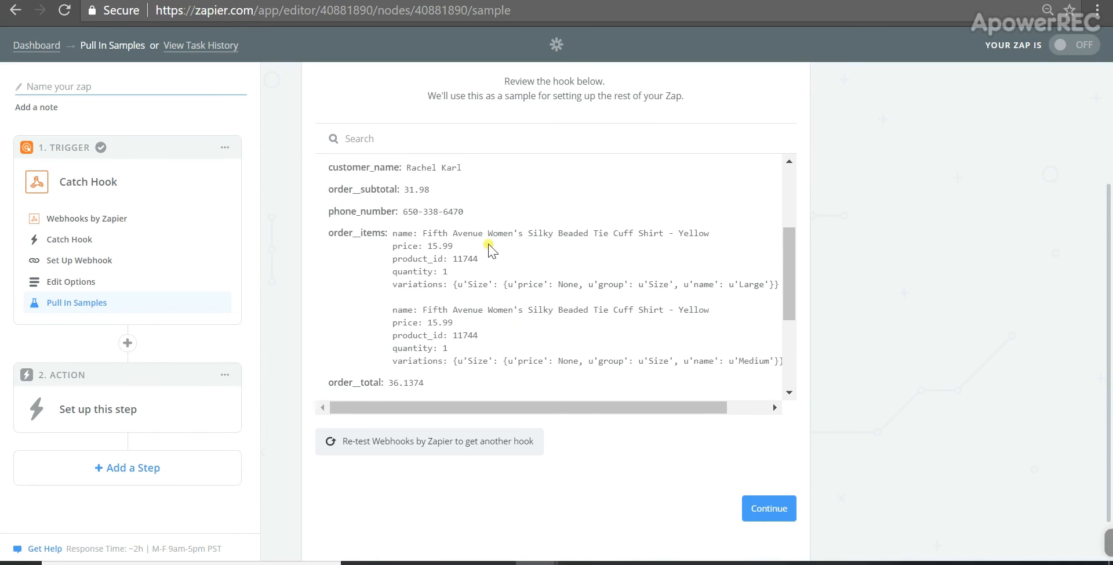
scroll(485, 304, down, 3)
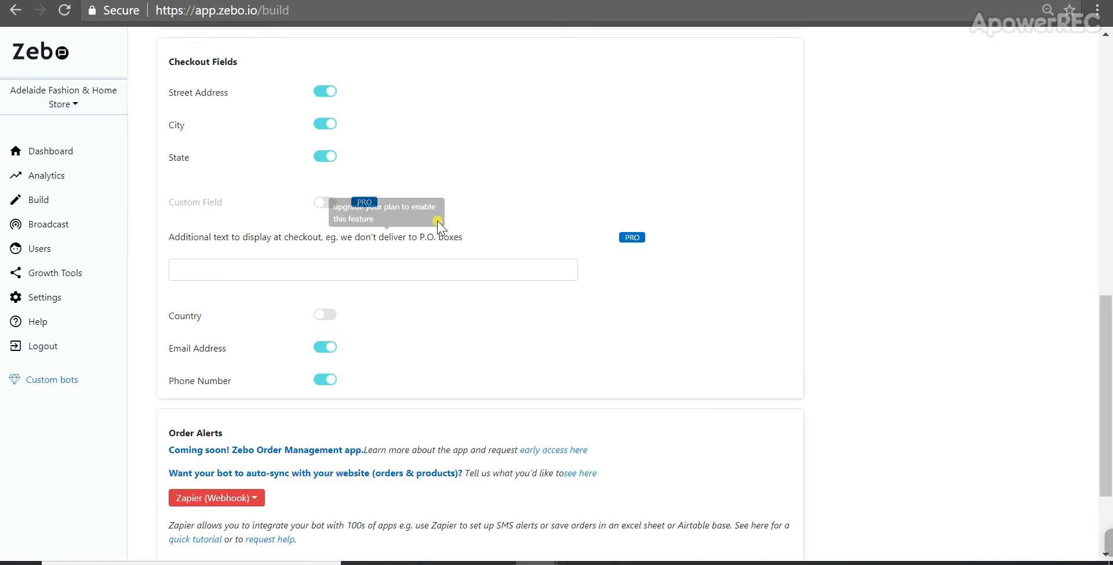
scroll(438, 222, up, 7)
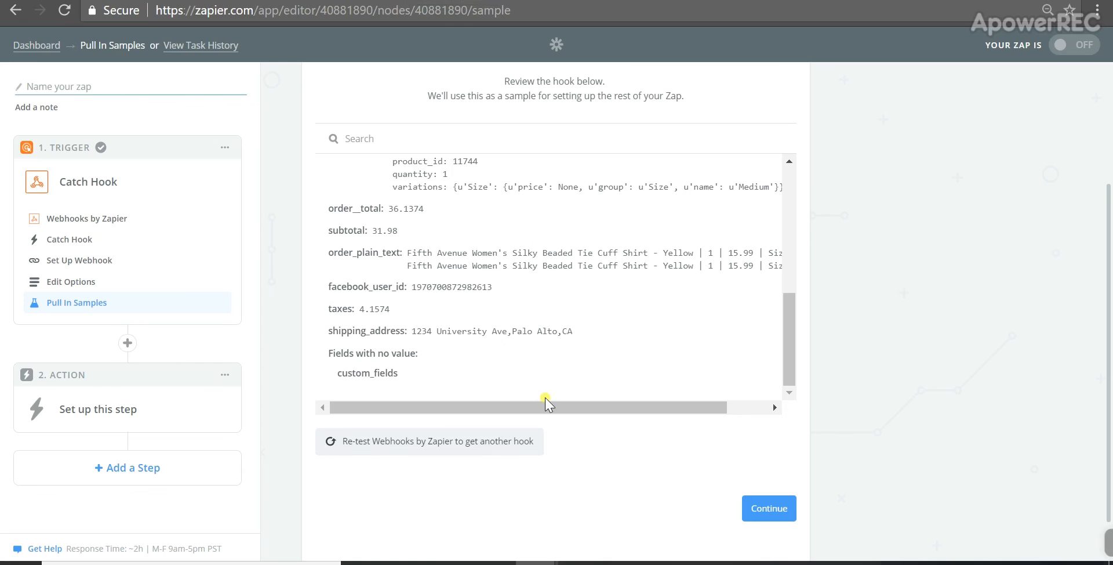
scroll(536, 359, down, 1)
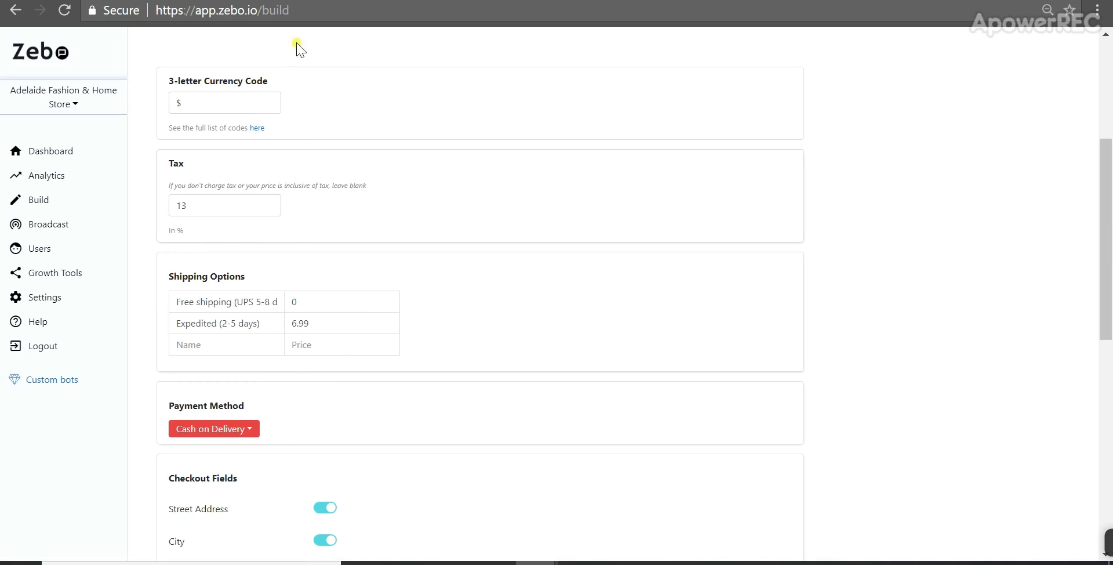
scroll(301, 382, down, 1)
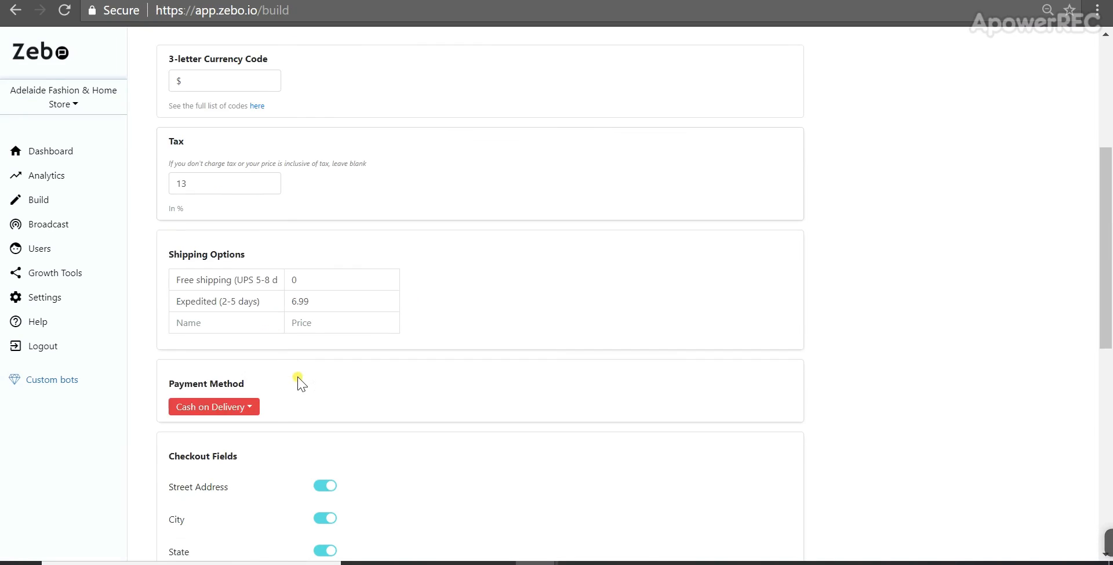
scroll(300, 383, down, 4)
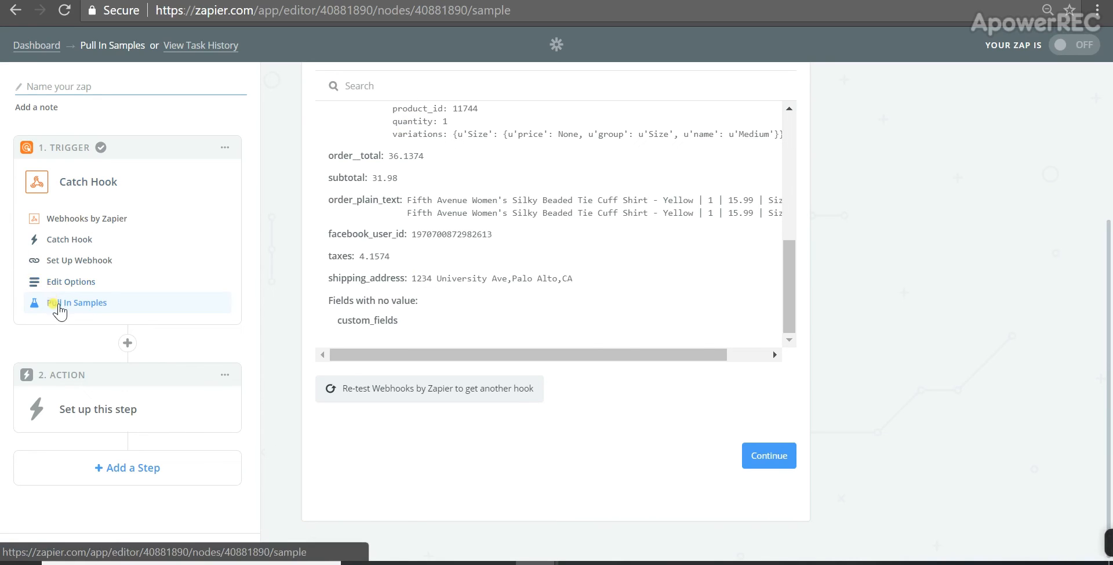
Step: Continue past the trigger's sample step to finish the Catch Hook trigger
click(373, 395)
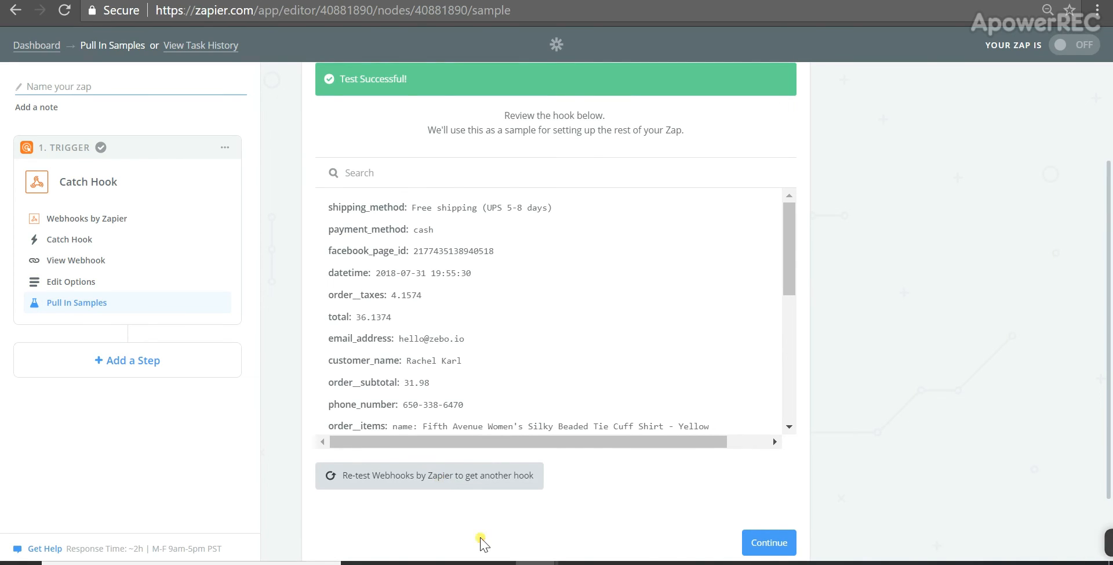
scroll(684, 428, down, 6)
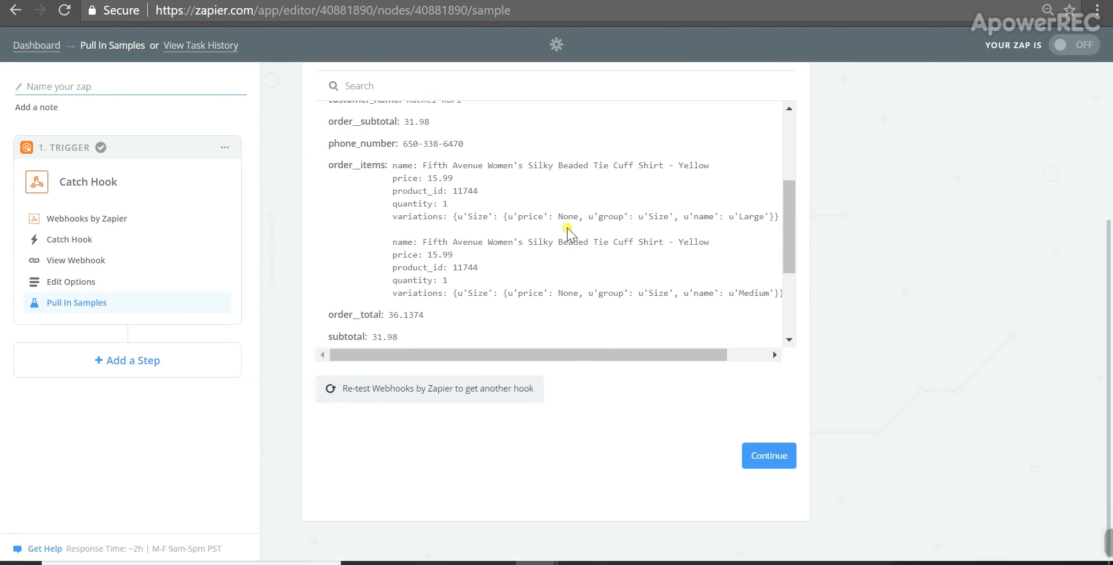
scroll(569, 232, up, 4)
scroll(568, 235, up, 2)
scroll(560, 237, down, 6)
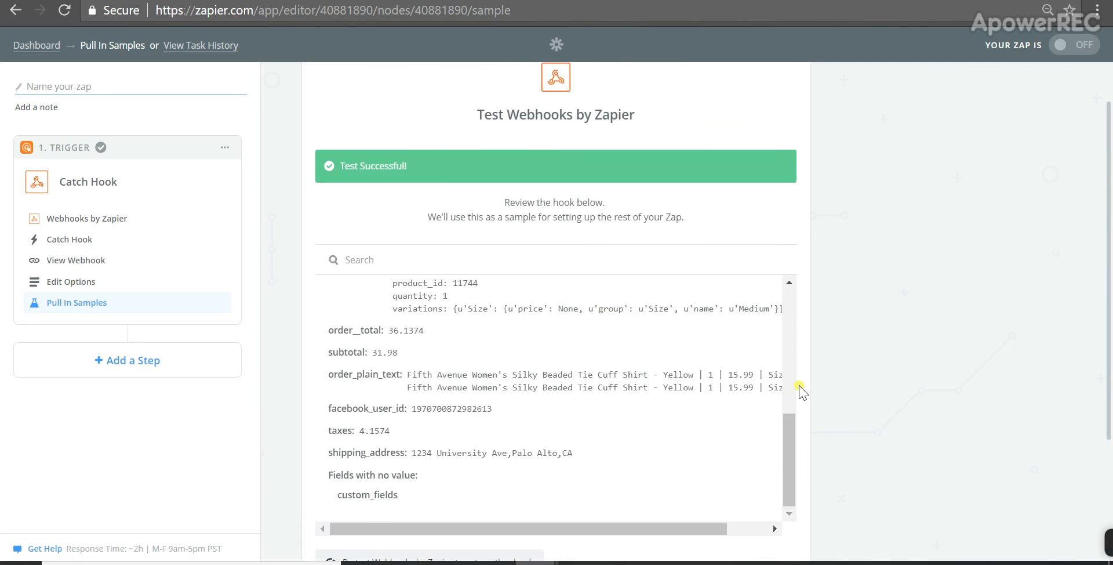
scroll(551, 241, down, 2)
click(774, 447)
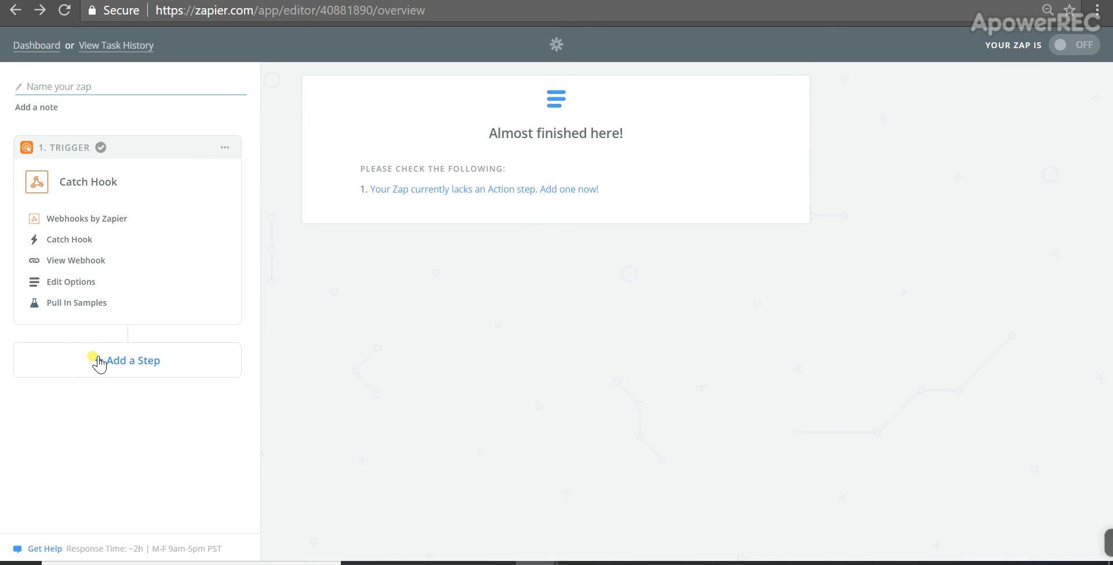
Step: Add an action step, search the apps for twil, and pick Code by Zapier instead
click(117, 369)
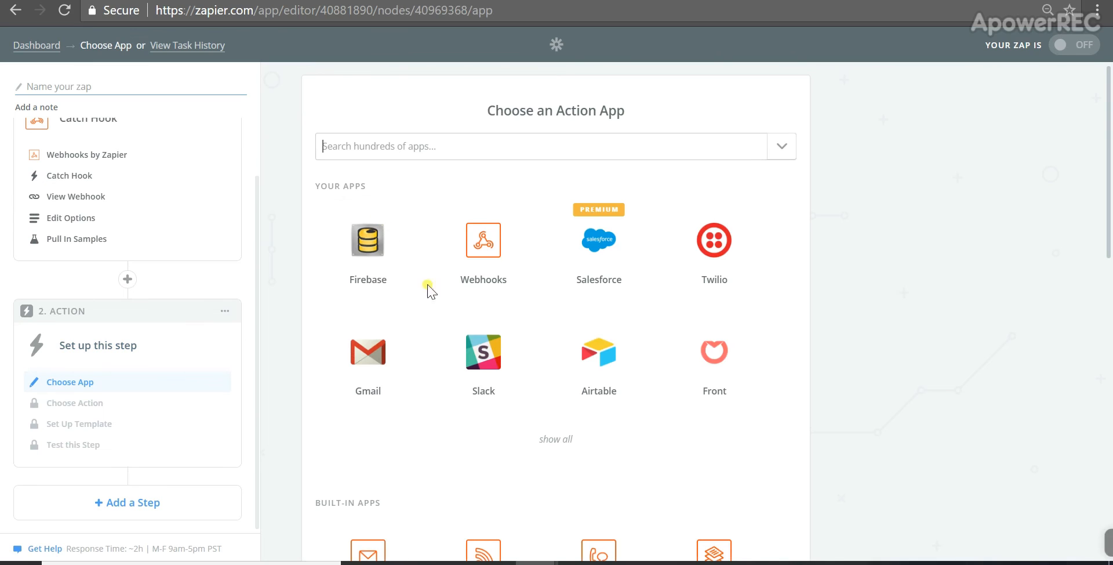
scroll(522, 295, down, 3)
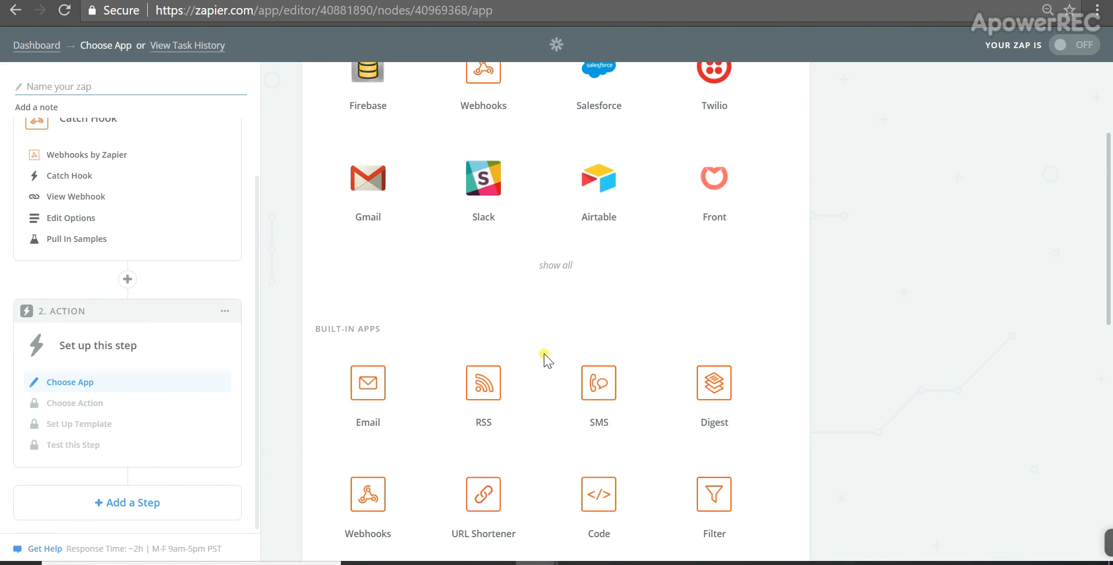
scroll(541, 355, down, 1)
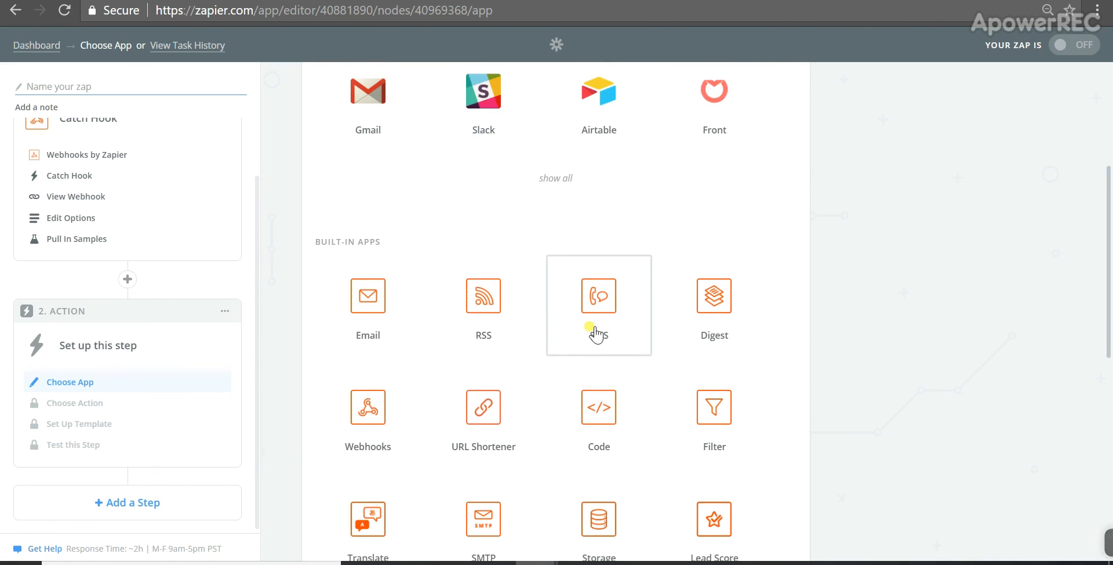
scroll(596, 335, up, 3)
click(436, 141)
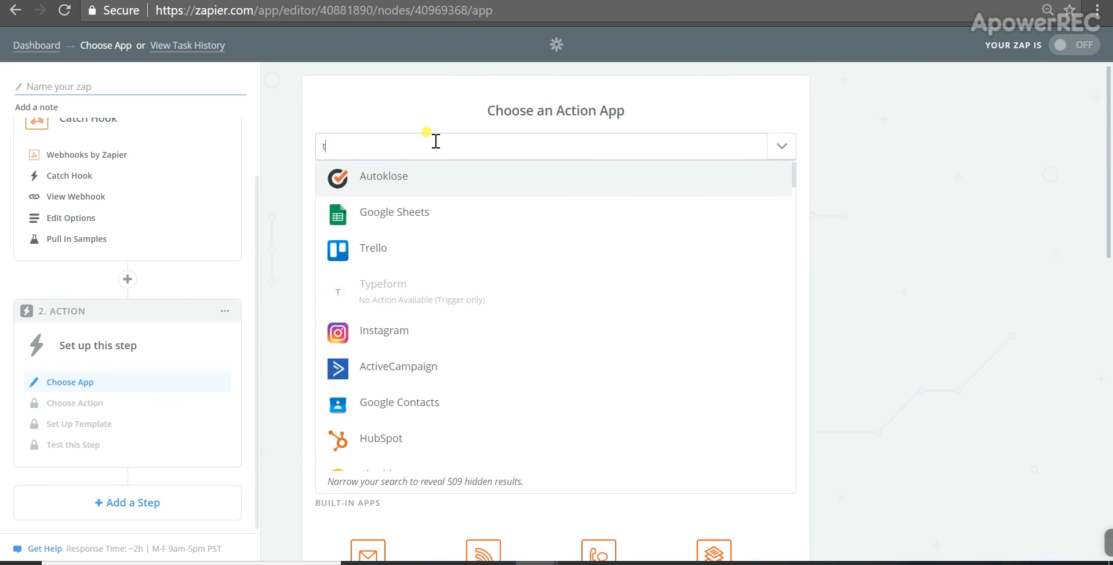
text(twil)
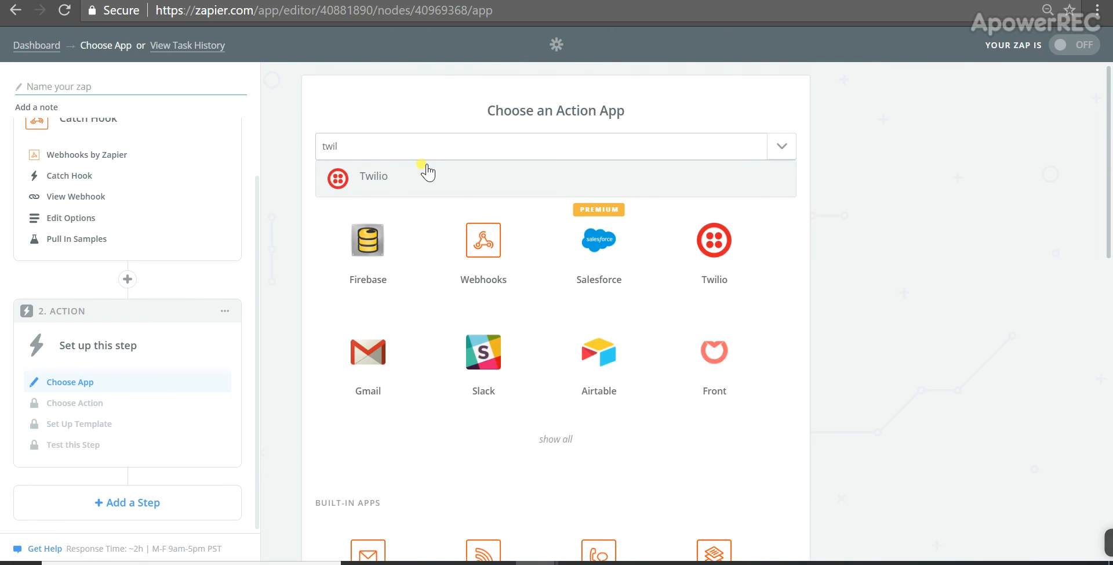
scroll(678, 415, down, 3)
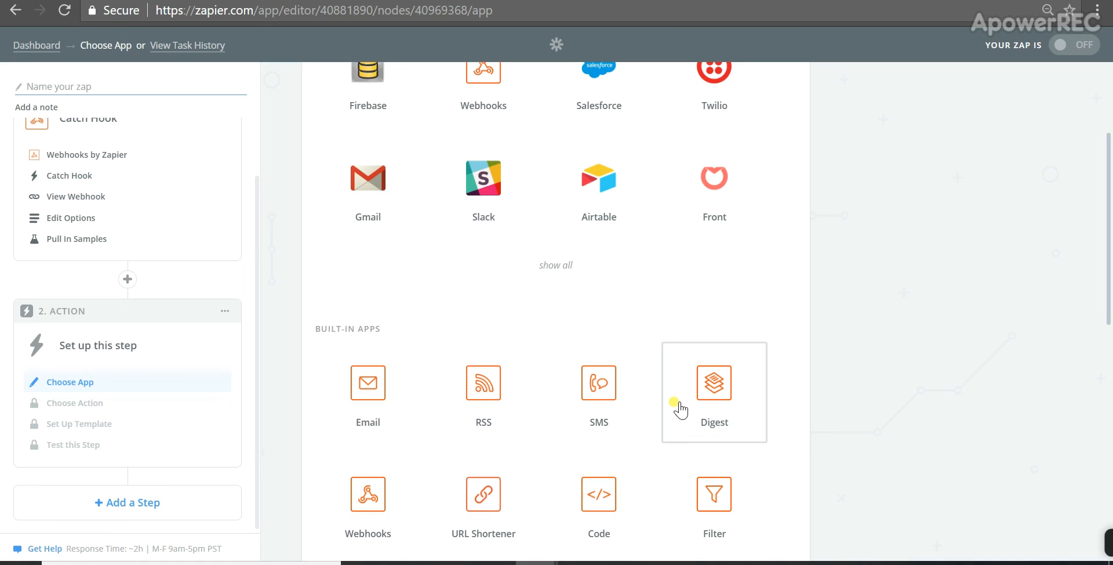
scroll(682, 411, down, 3)
click(592, 327)
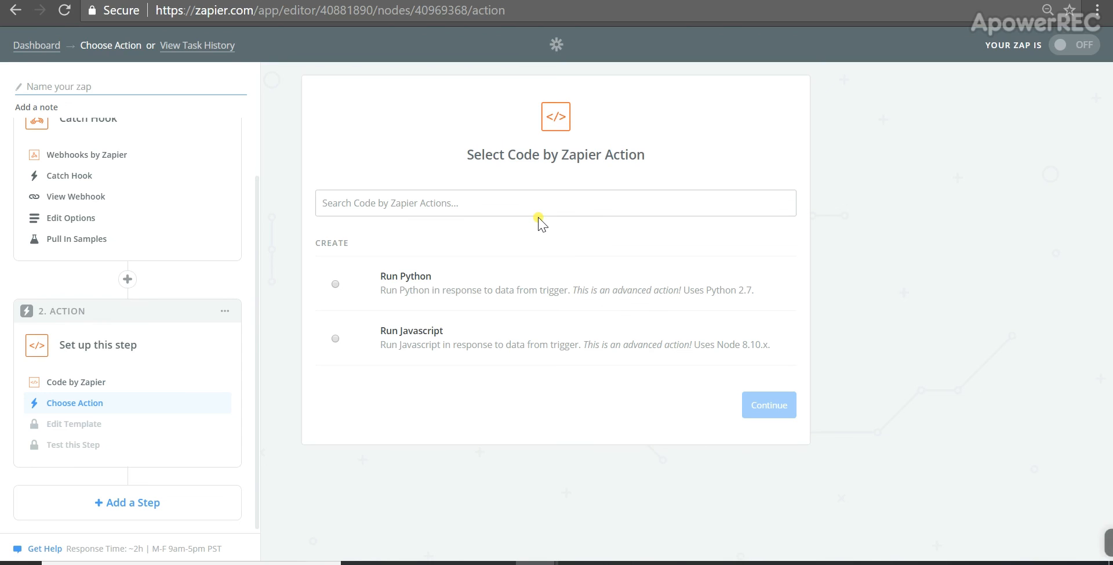
Step: Delete the Code action step
click(103, 347)
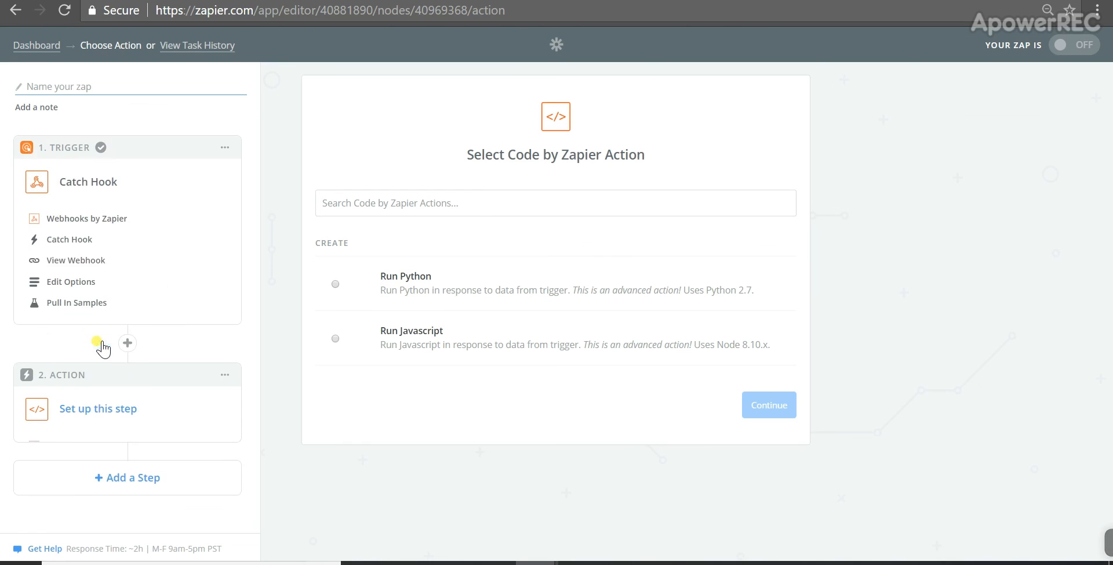
click(227, 374)
click(178, 423)
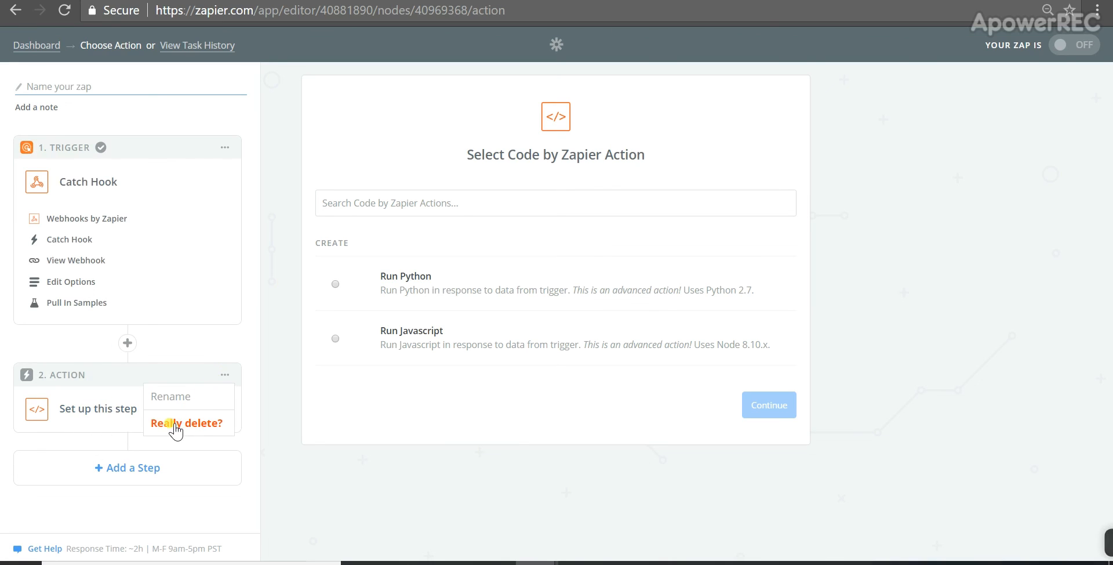
click(176, 424)
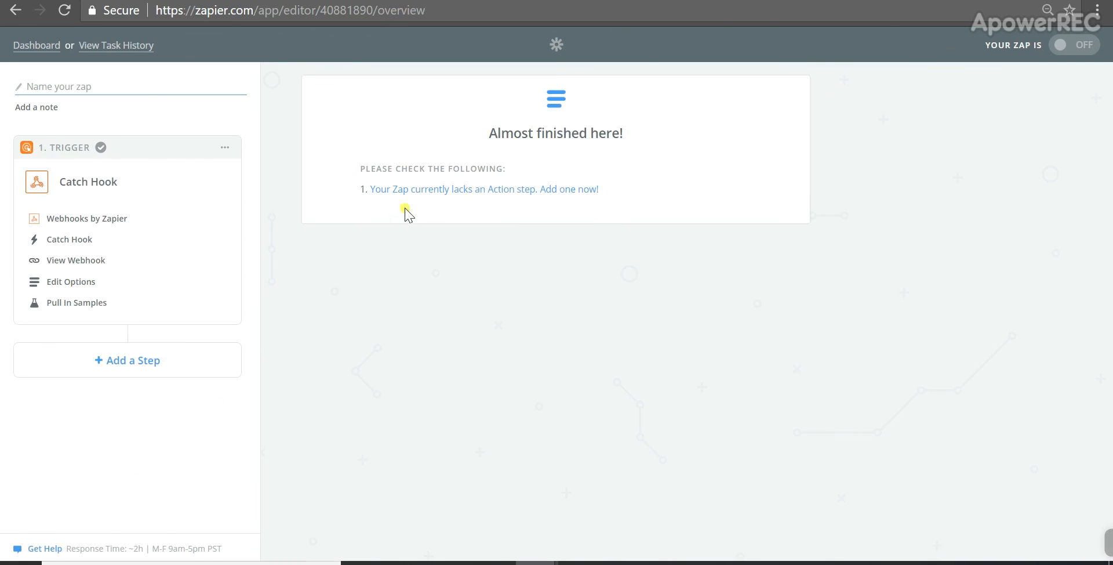
Step: Start a new action step and browse the available action apps
click(417, 190)
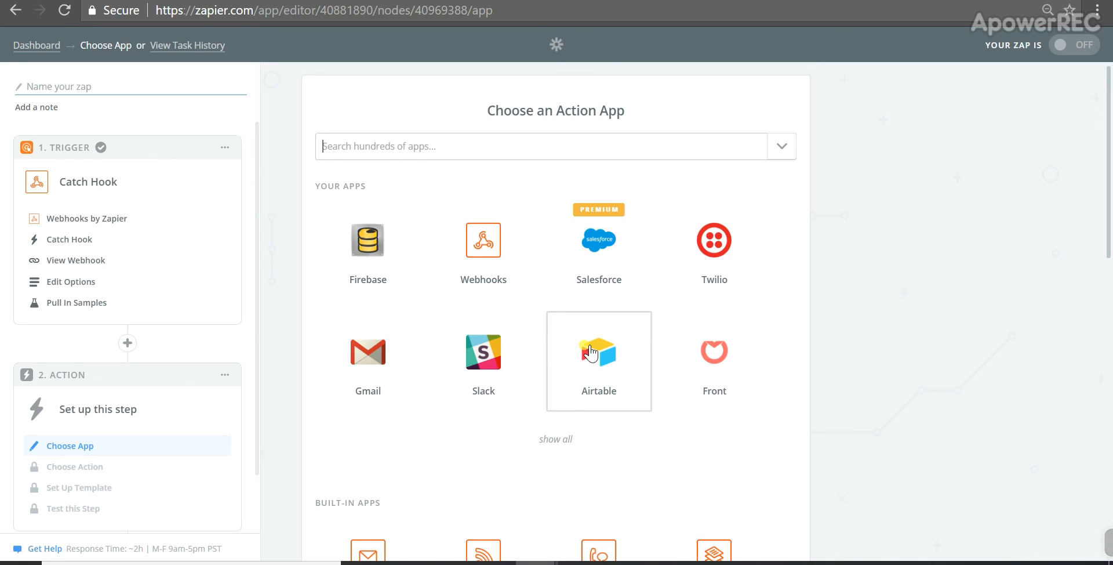
scroll(700, 394, down, 7)
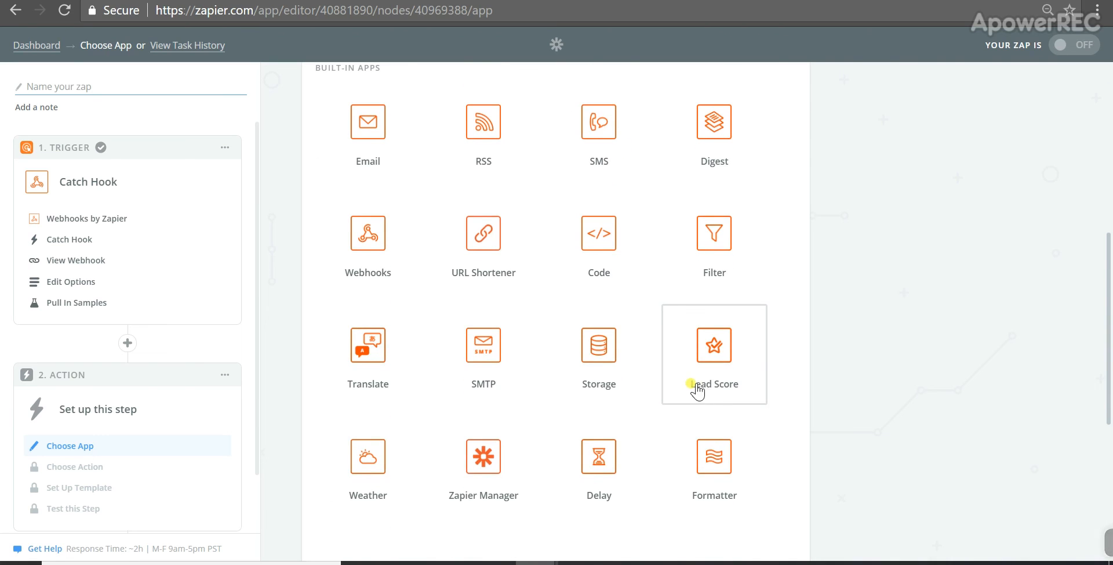
scroll(696, 388, down, 3)
scroll(499, 386, down, 3)
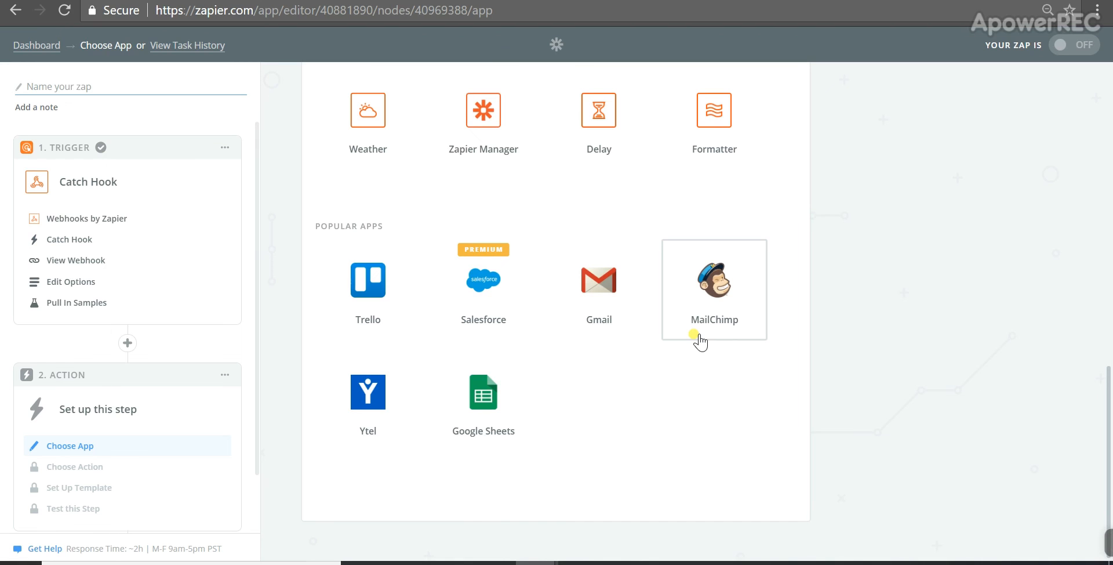
scroll(649, 374, up, 15)
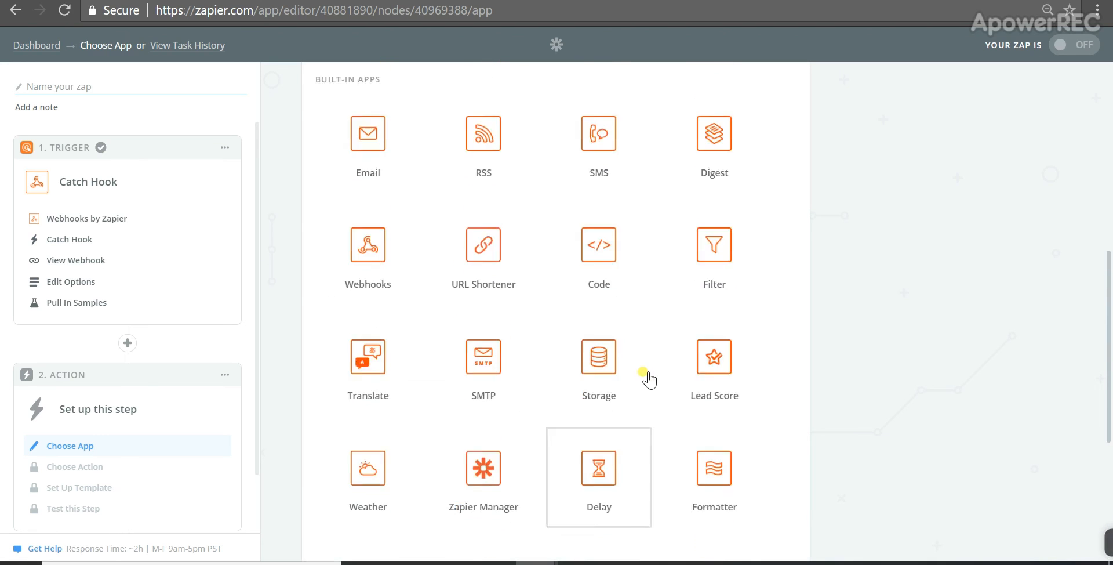